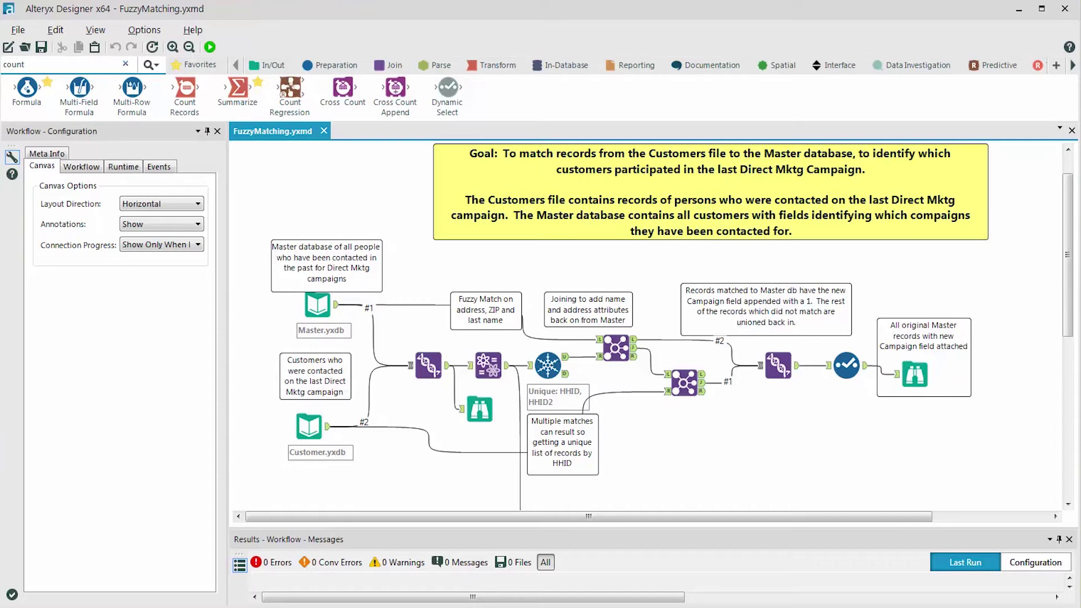
# Display the Master.yxdb input's configuration and preview its campaign date columns from 2011-01-15 onward
pyautogui.click(315, 304)
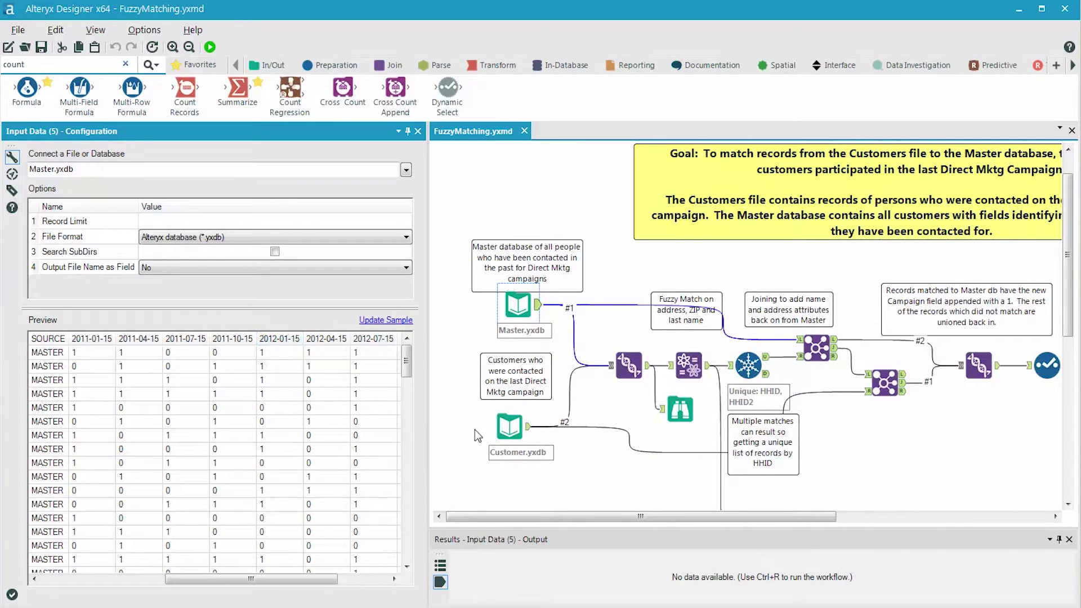
# Display the Customer.yxdb input's configuration, previewing HHID, address, ZIP, last name and 2013-01-15 columns
pyautogui.click(509, 426)
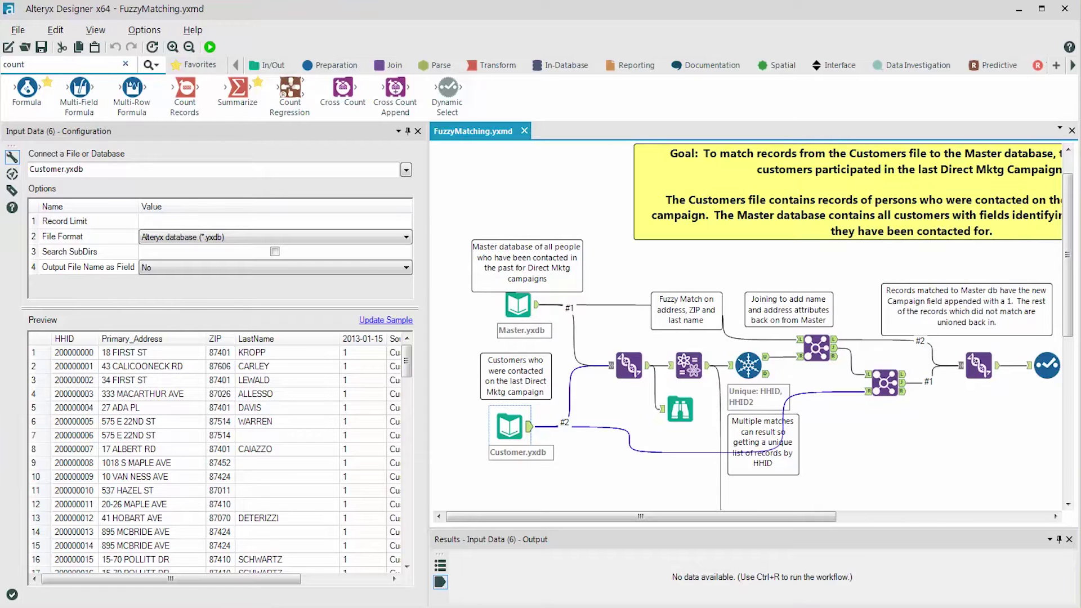
# Bring the Source column into view, then show the Union tool's manual Customer/Master column alignment
pyautogui.click(393, 352)
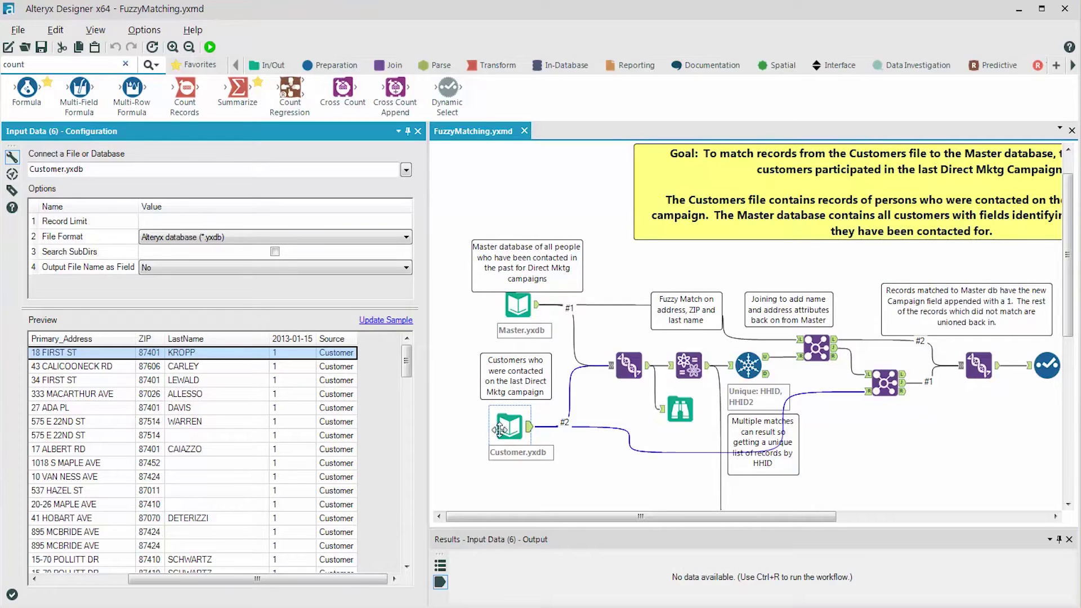
pyautogui.click(630, 367)
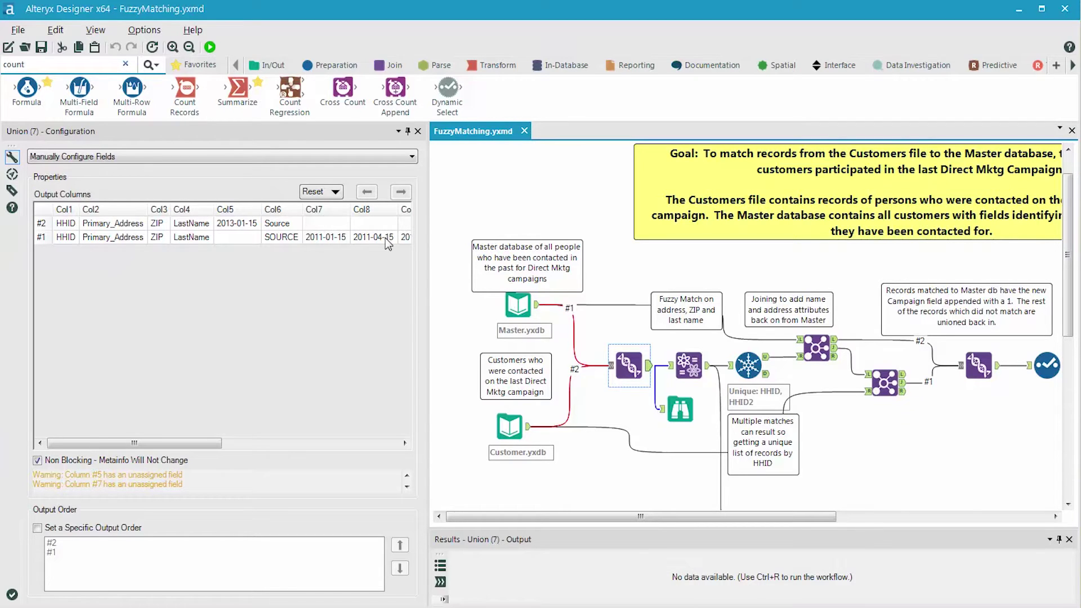
# Show the Fuzzy Match settings: Merge mode on SOURCE, HHID record ID, 60% threshold
pyautogui.click(688, 365)
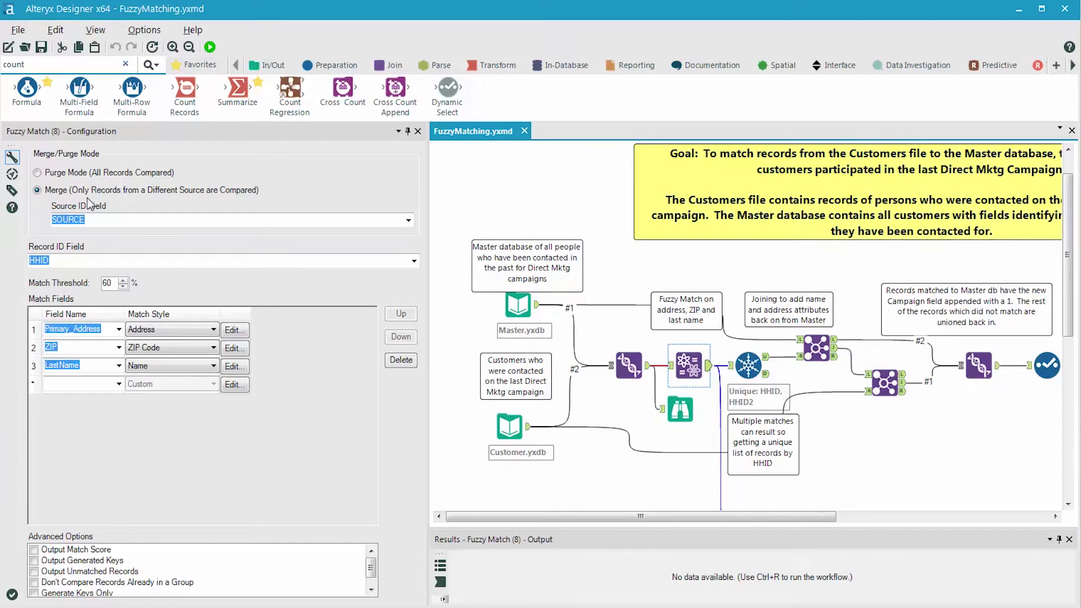
# Run the workflow and preview the 5,377 records across 14 fields entering Fuzzy Match
pyautogui.click(409, 220)
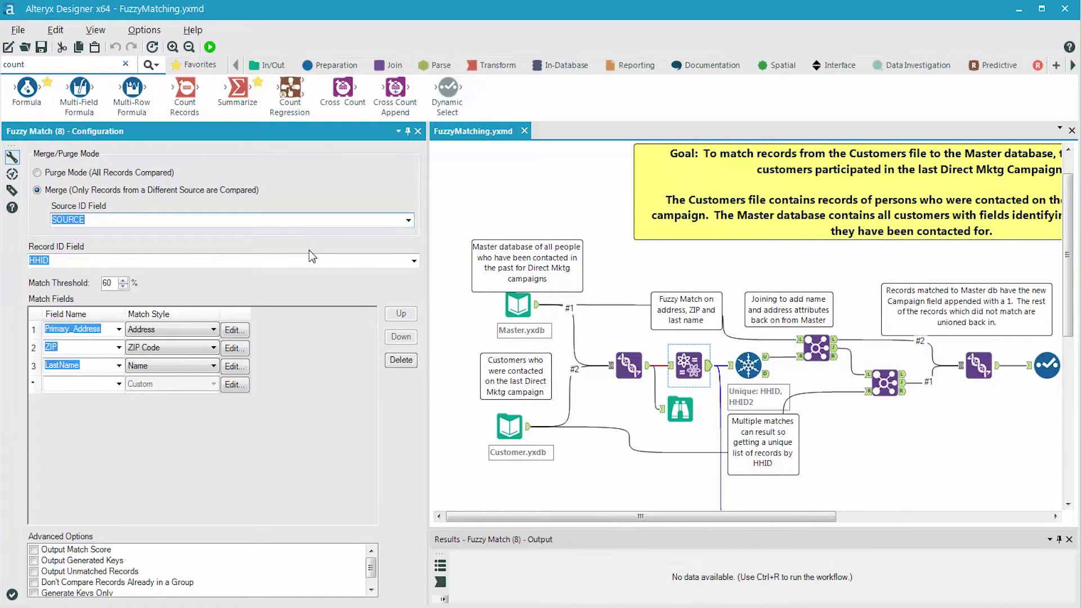
pyautogui.click(670, 366)
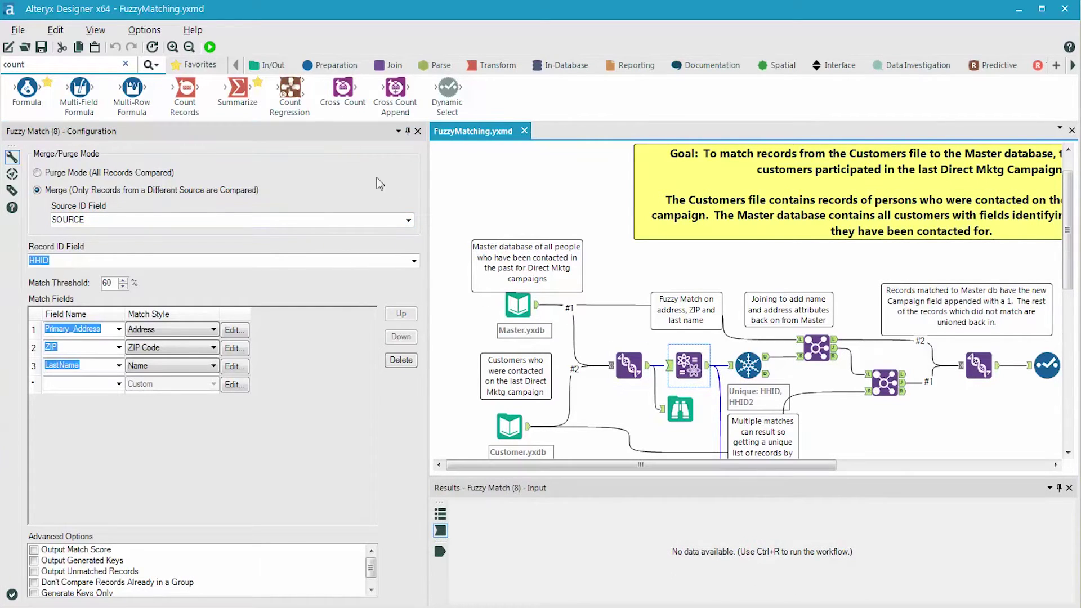
pyautogui.click(210, 48)
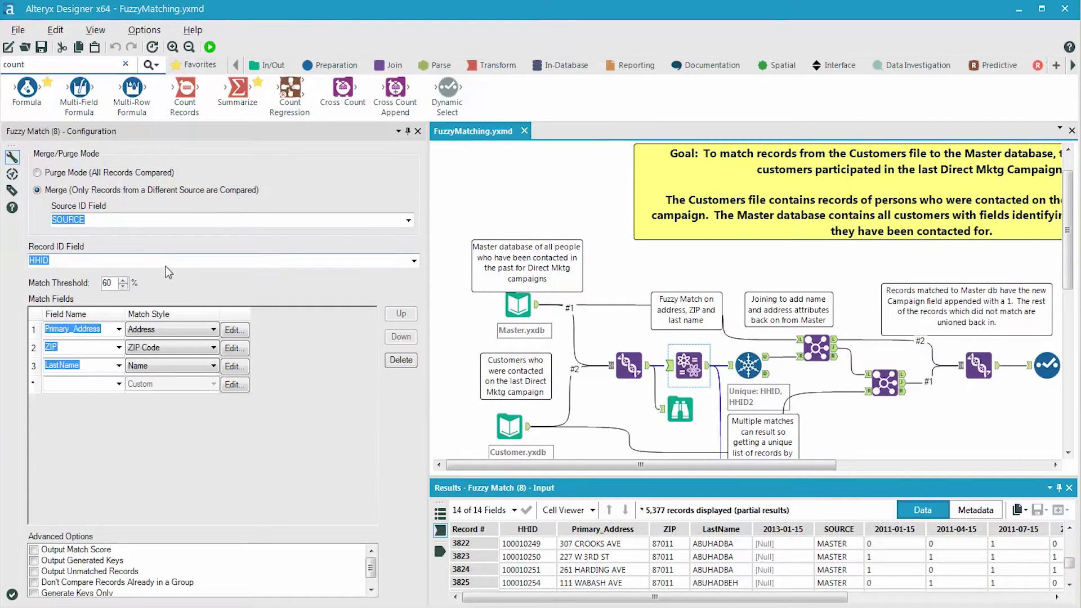
pyautogui.click(414, 261)
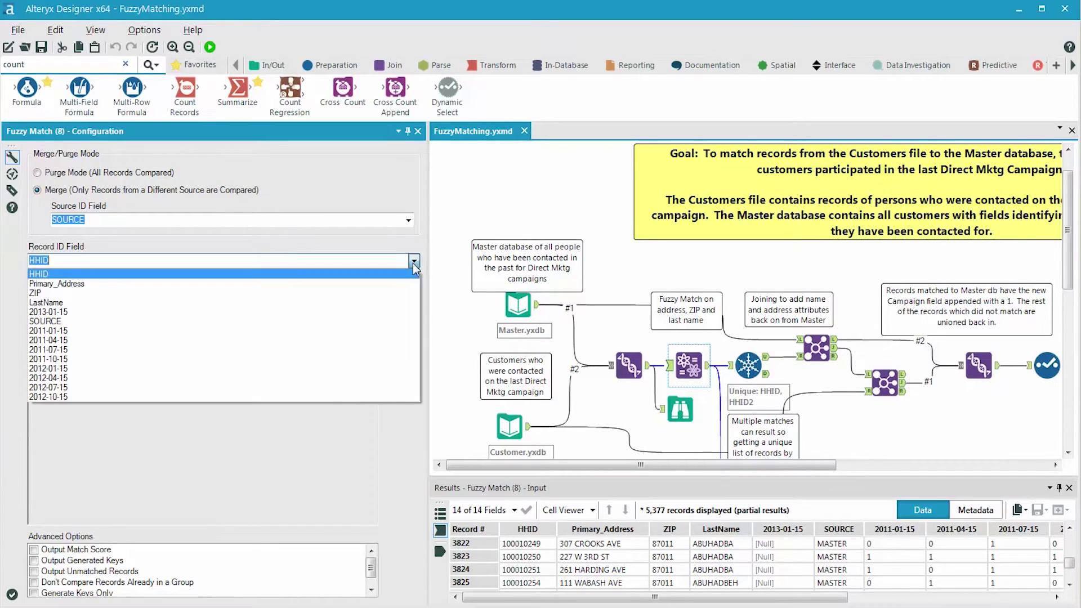
pyautogui.click(414, 261)
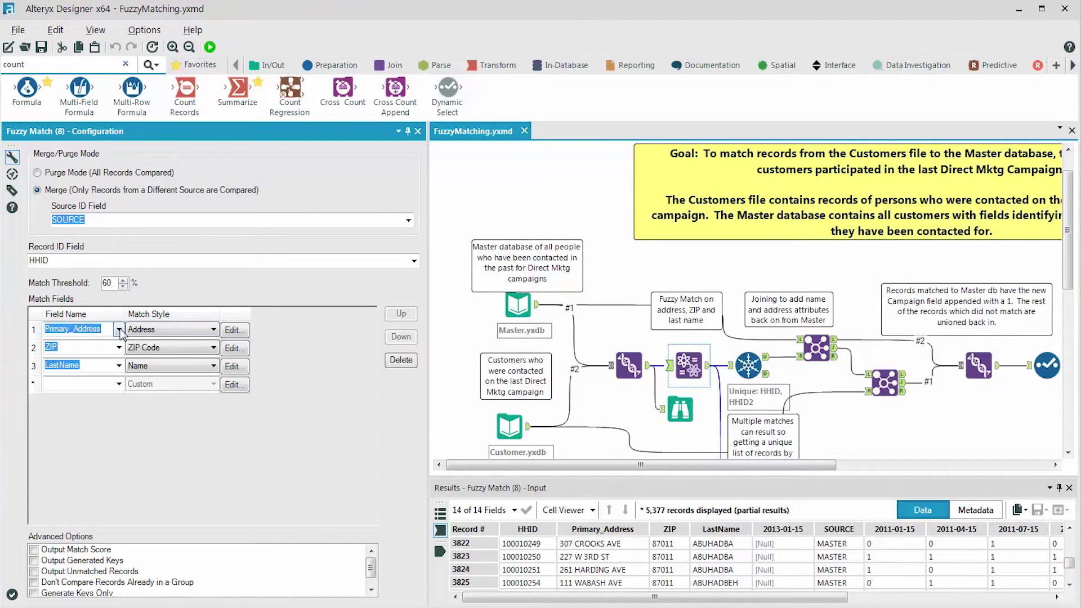
pyautogui.click(120, 330)
pyautogui.click(120, 330)
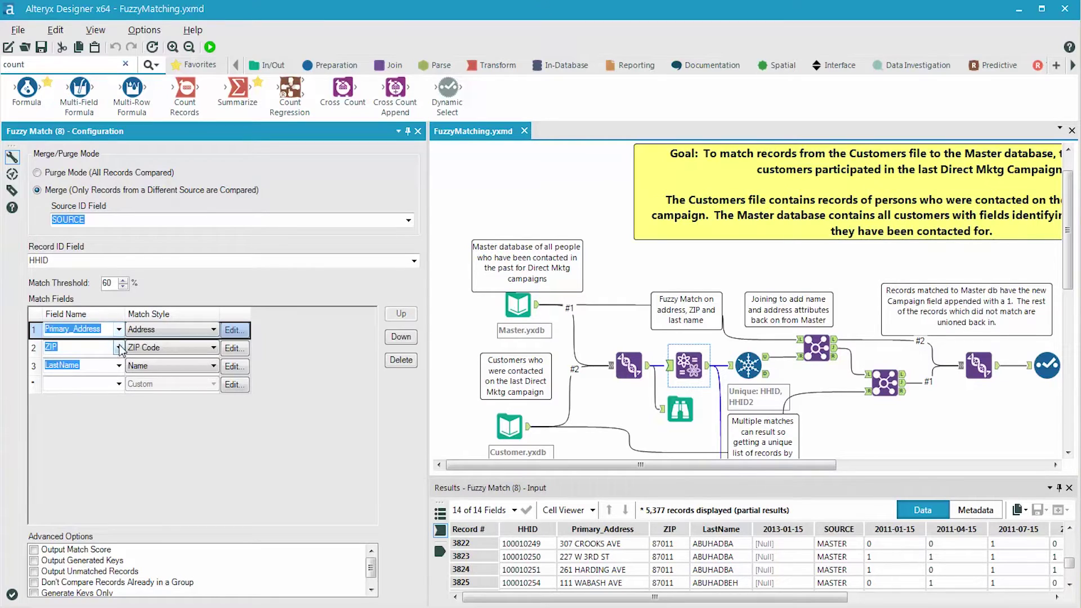
pyautogui.click(119, 347)
pyautogui.click(119, 348)
pyautogui.click(120, 366)
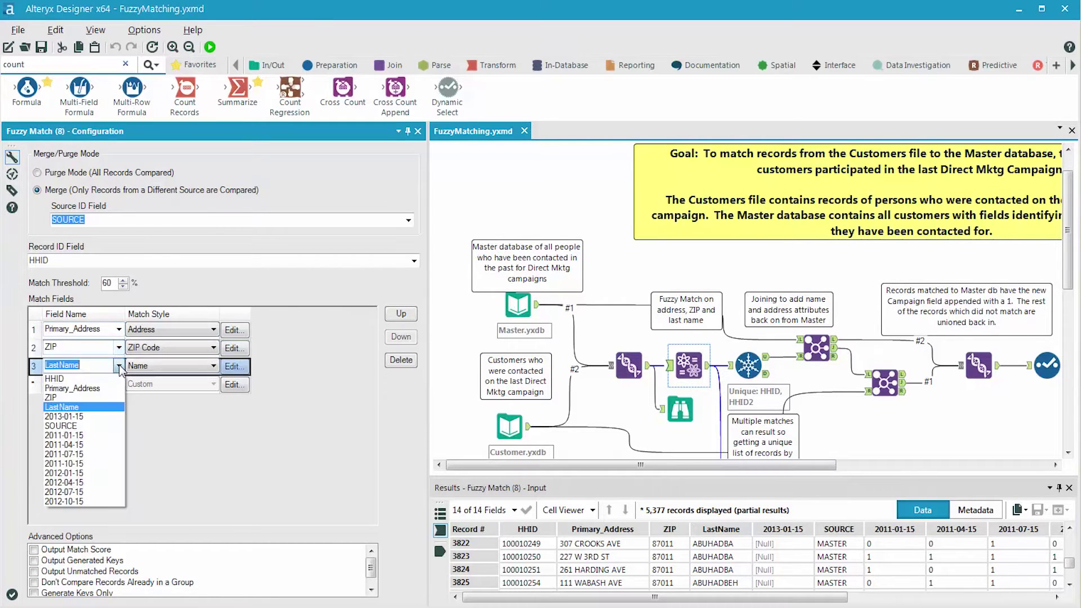
pyautogui.click(120, 367)
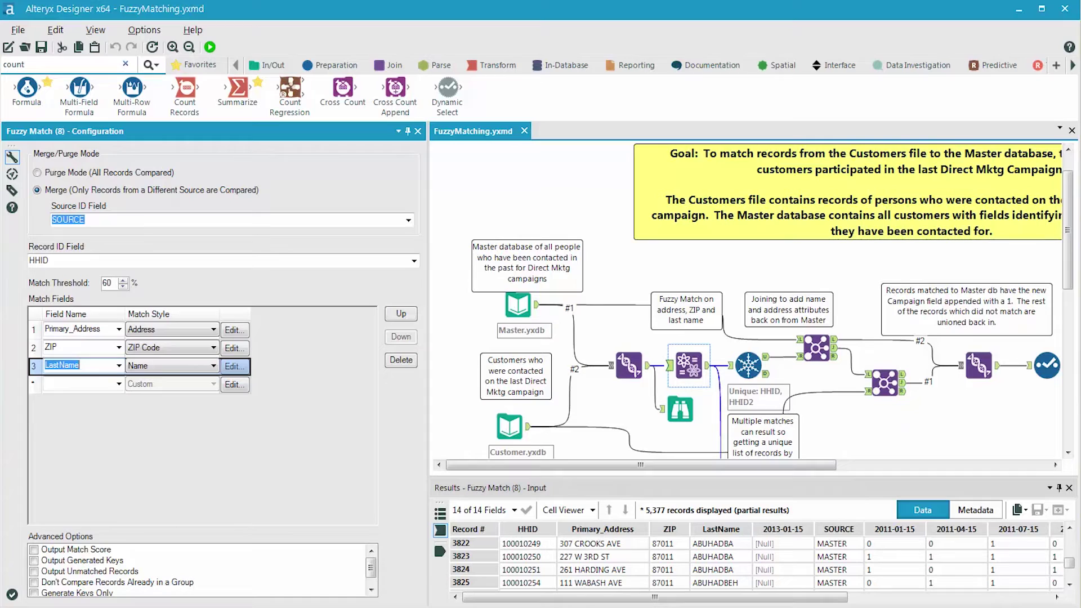
pyautogui.click(214, 330)
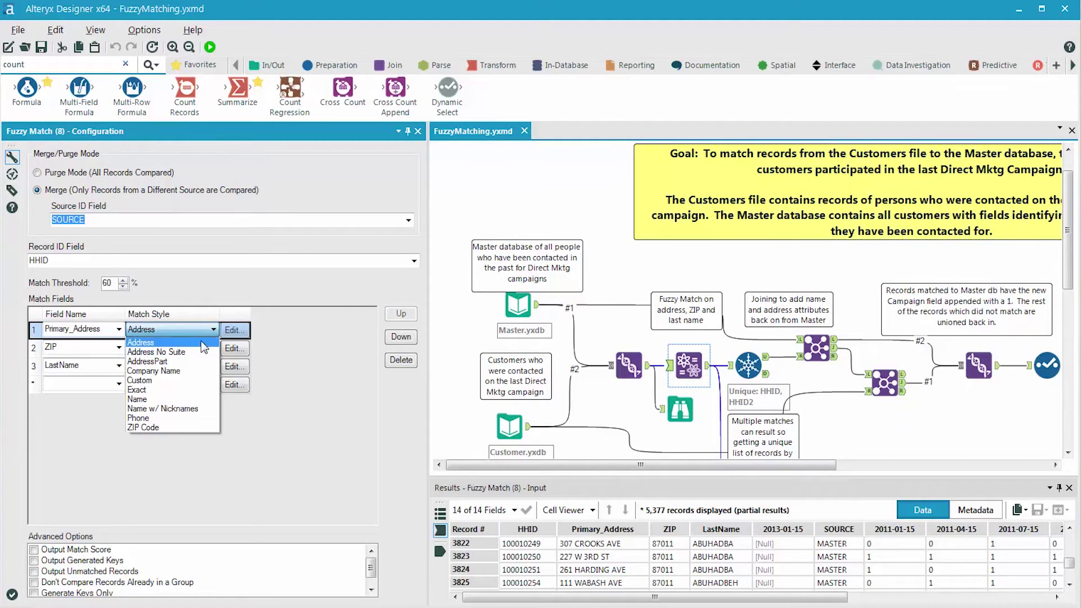
pyautogui.click(212, 330)
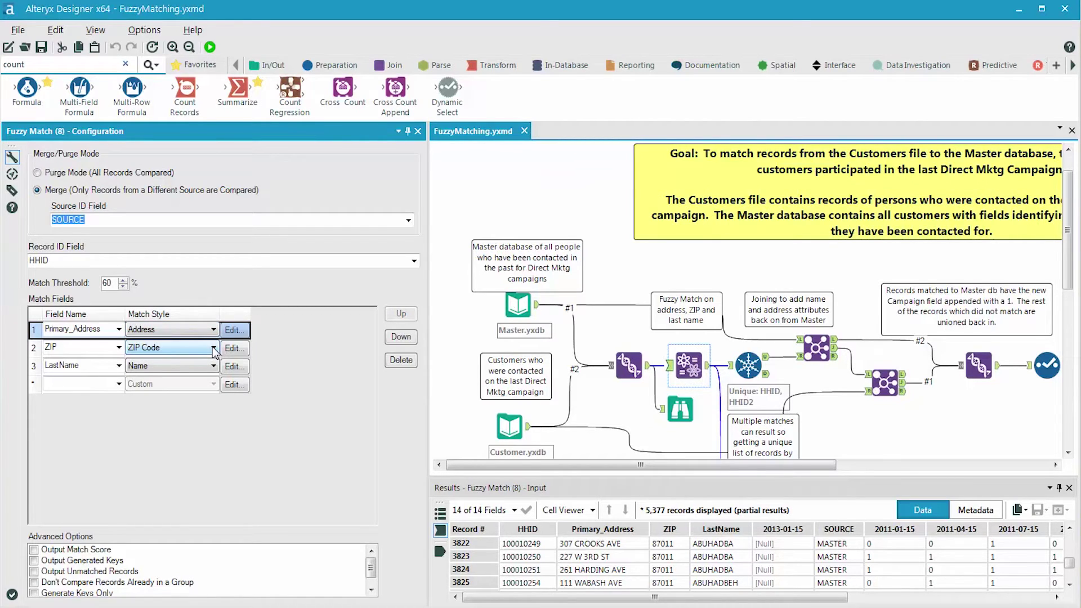
pyautogui.click(213, 348)
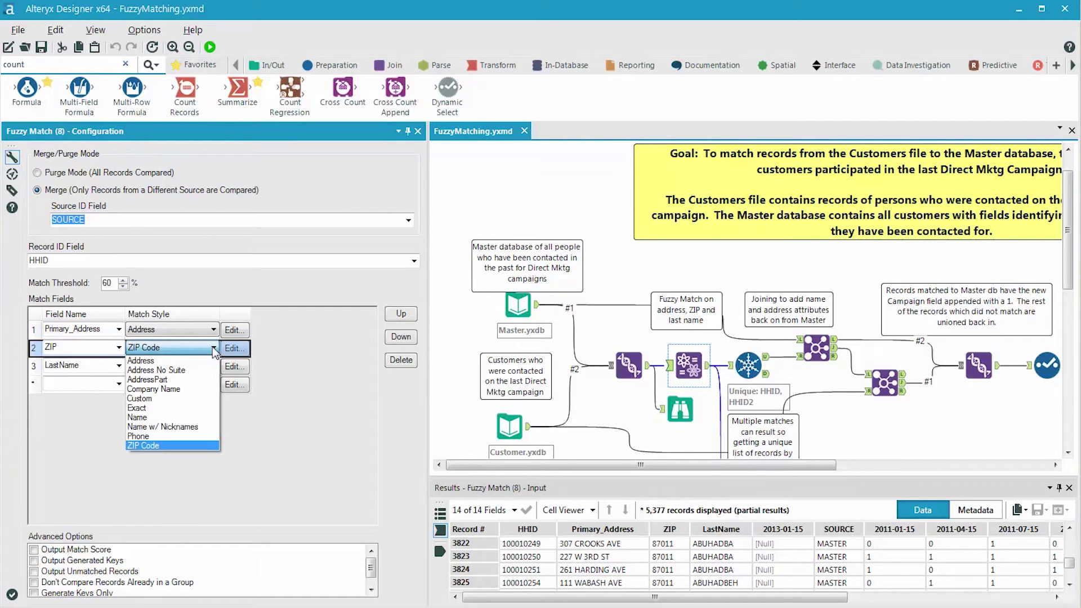
pyautogui.click(214, 348)
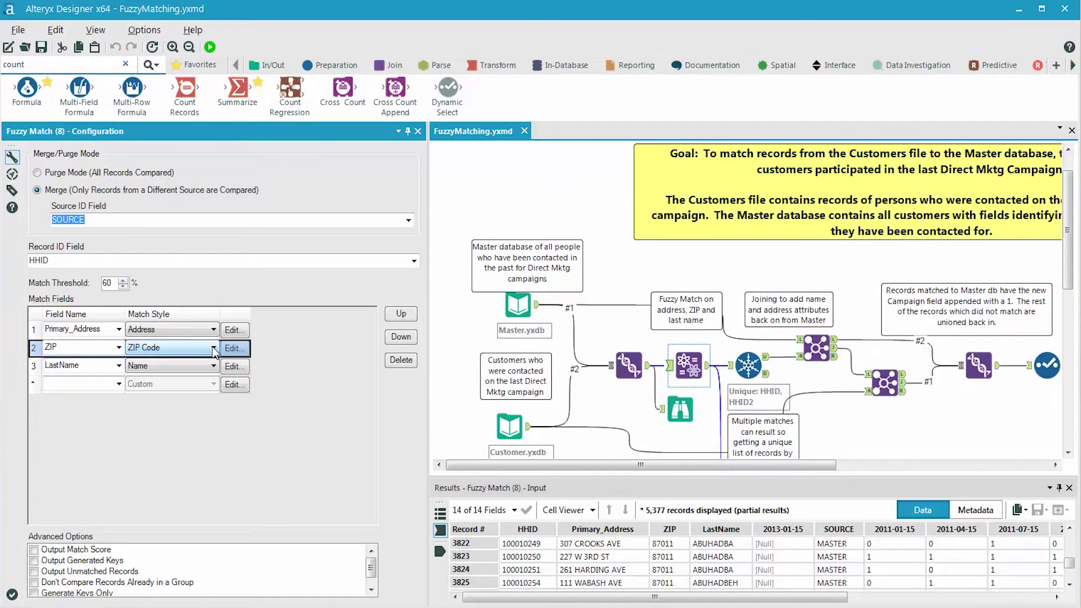
pyautogui.click(214, 366)
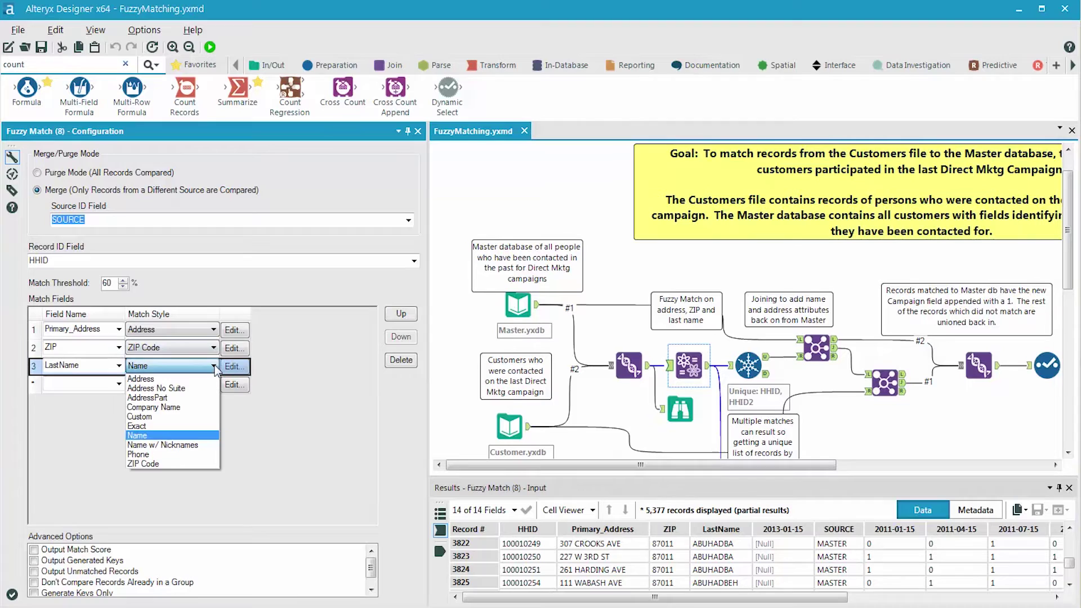
pyautogui.click(148, 436)
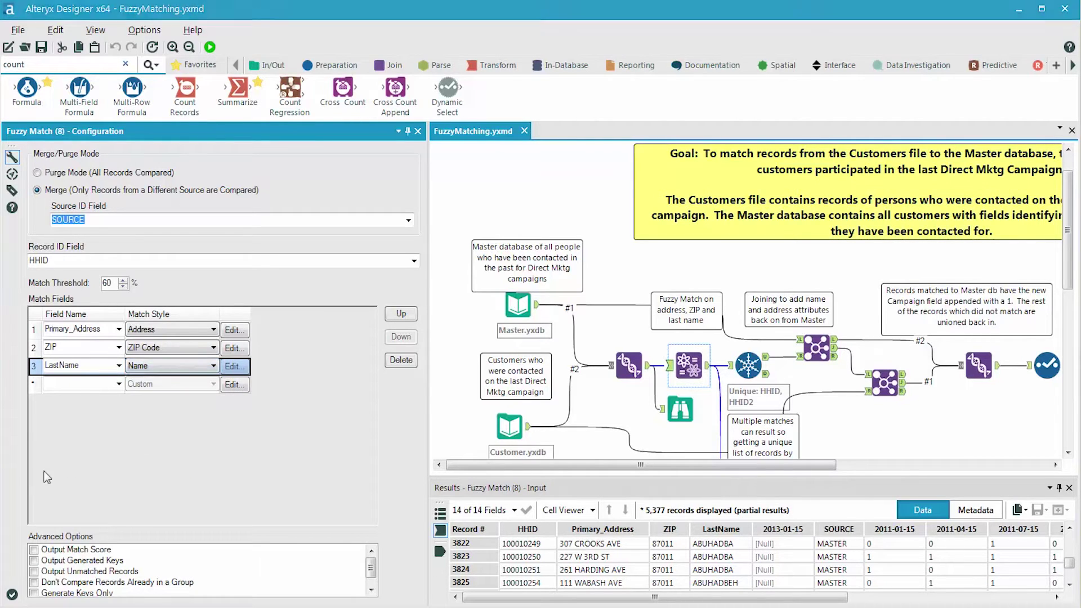
# Preview the Fuzzy Match output pairs, then the Unique tool keyed on HHID and HHID2 with 3,805 records
pyautogui.click(718, 370)
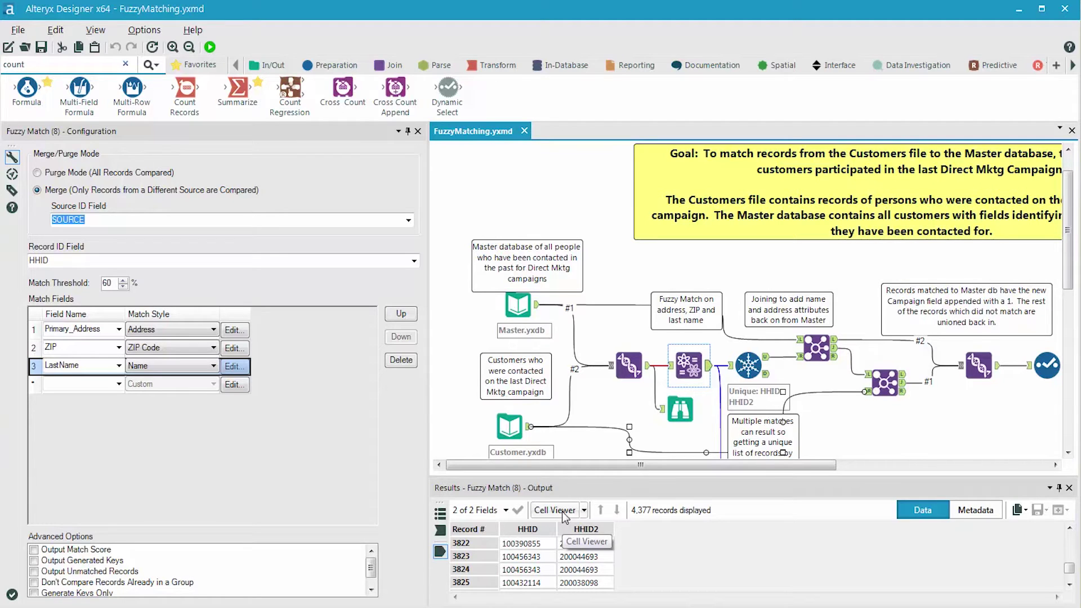
pyautogui.click(749, 364)
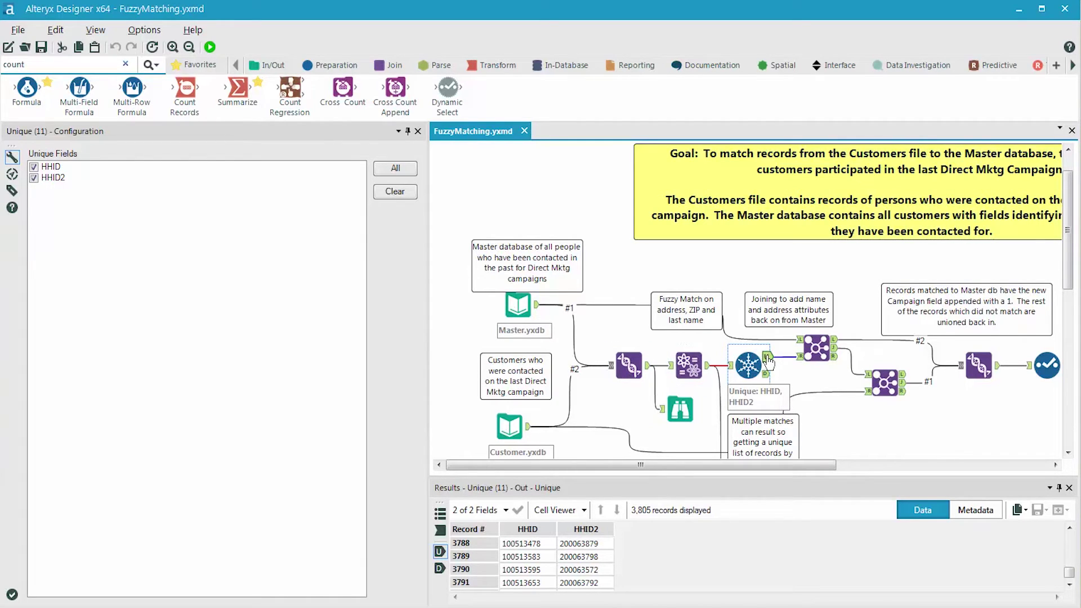
# Review the 572 duplicate pairs, then show the Master input's 7,166-record, 13-field output
pyautogui.click(767, 374)
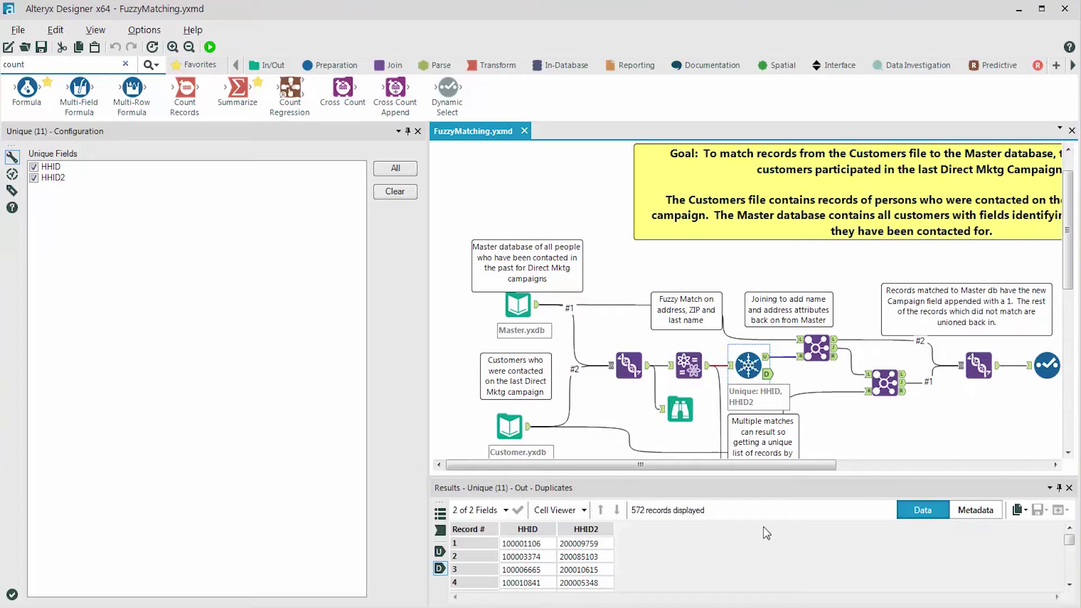
pyautogui.click(518, 305)
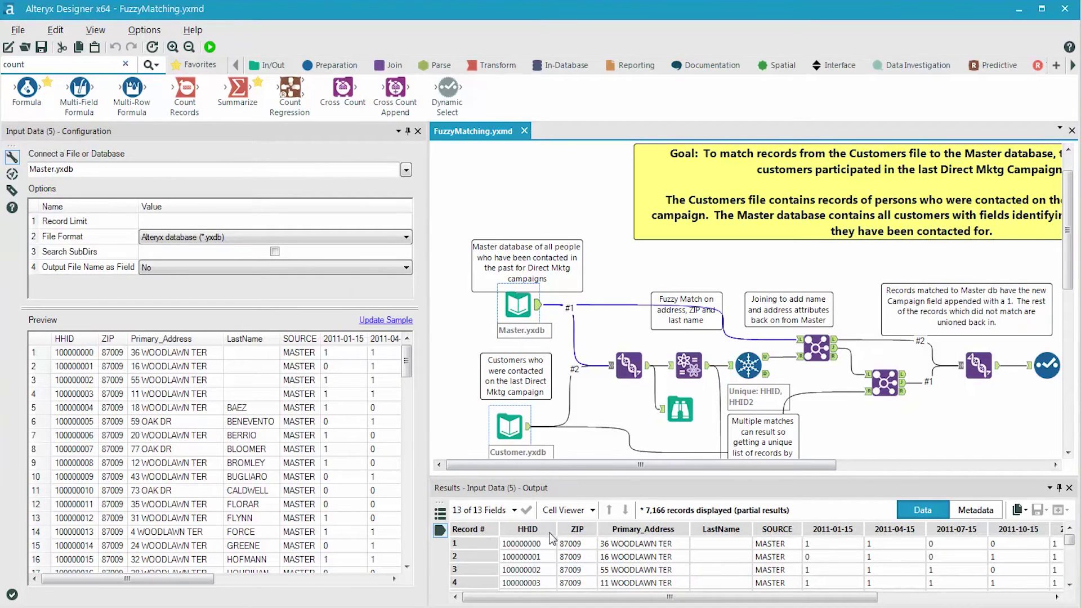
# Preview the Customer input, then show the Join on HHID with its 3,805-record, 14-field output
pyautogui.click(509, 427)
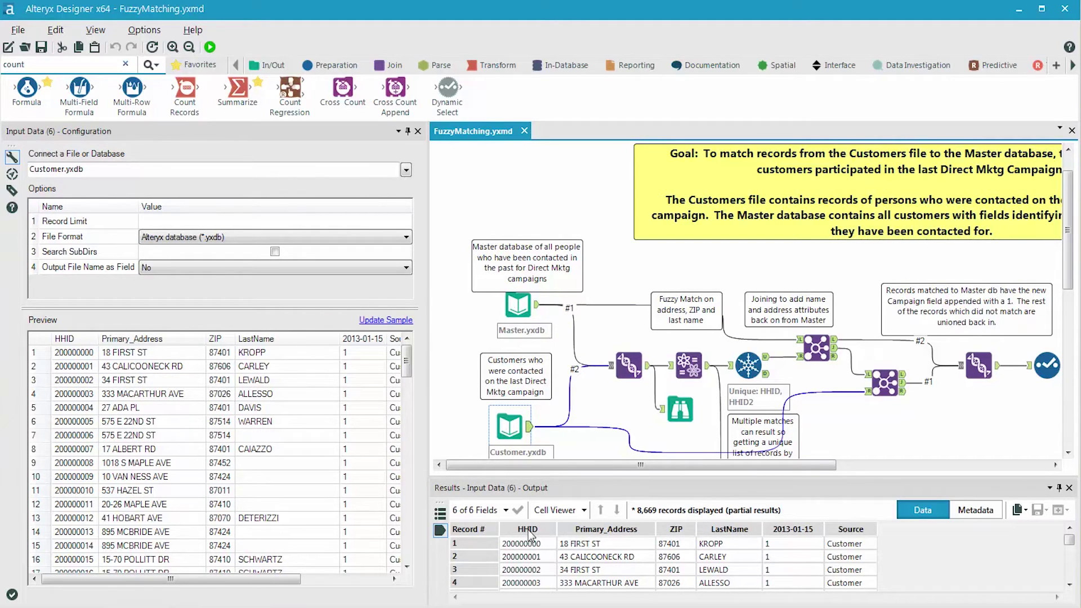
pyautogui.click(814, 342)
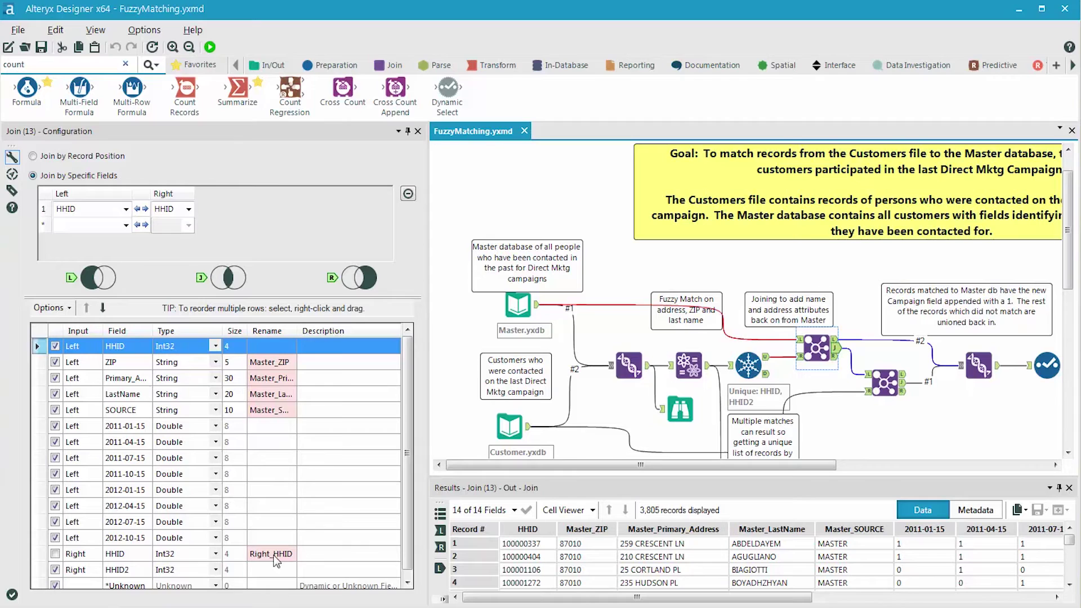
# Autofit the Rename column so Master_Primary_Address, Master_LastName and Master_SOURCE read in full
pyautogui.doubleClick(297, 331)
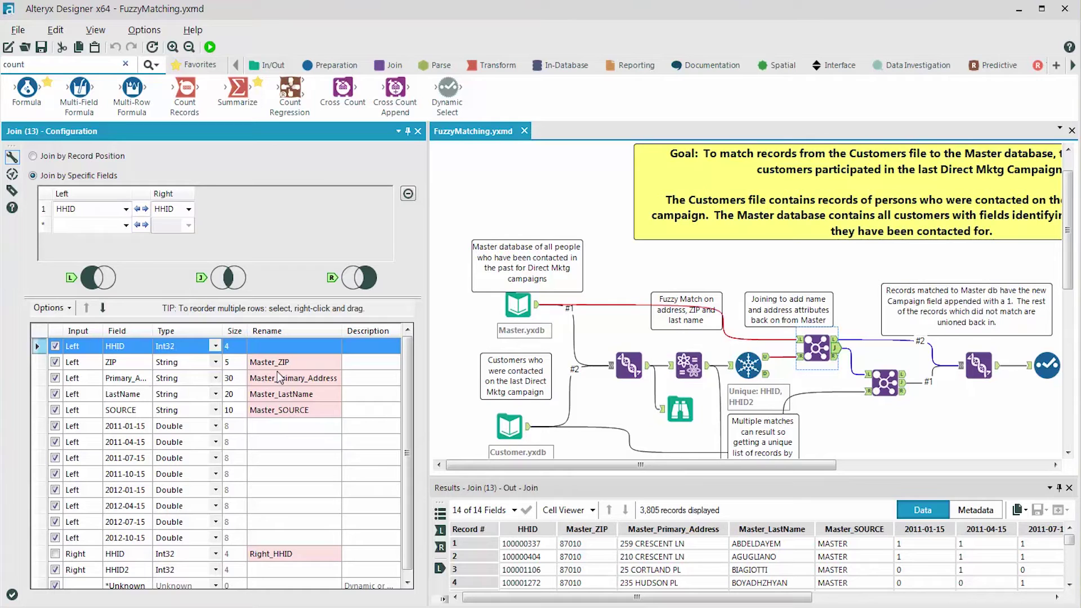
# In Join (52), widen the Rename column so Customer_Primary_Address, Customer_ZIP and Customer_LastName show fully
pyautogui.click(886, 385)
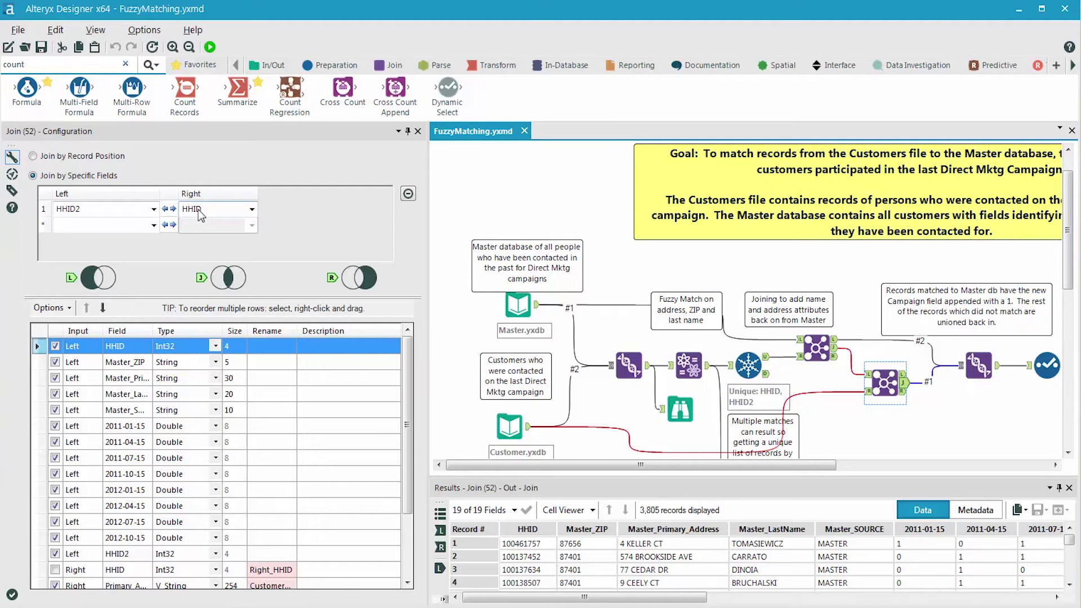
pyautogui.scroll(-1, 140, 450)
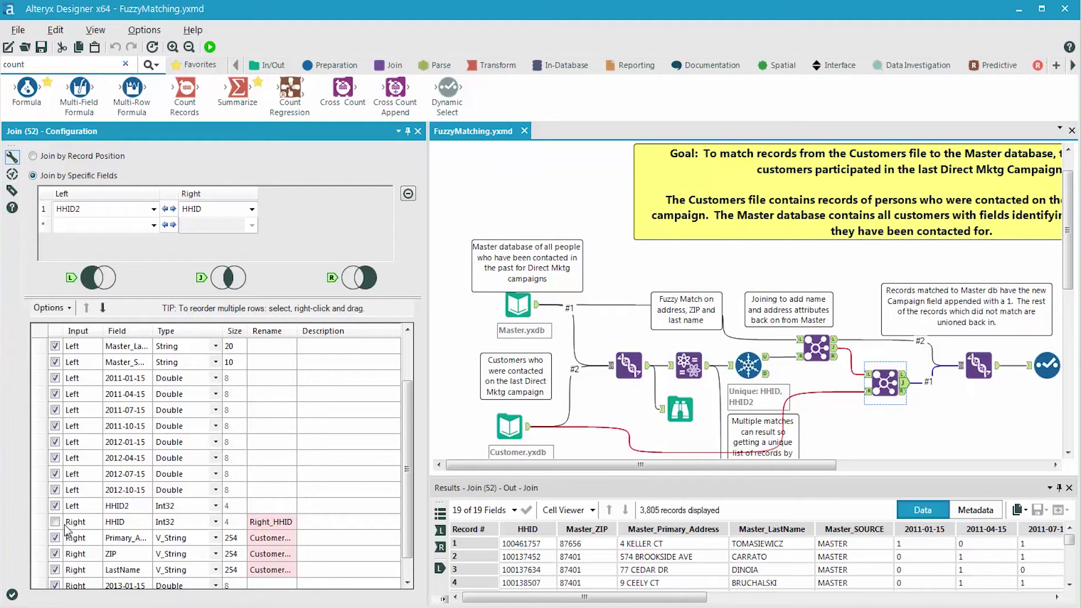
pyautogui.moveTo(297, 330); pyautogui.dragTo(380, 331)
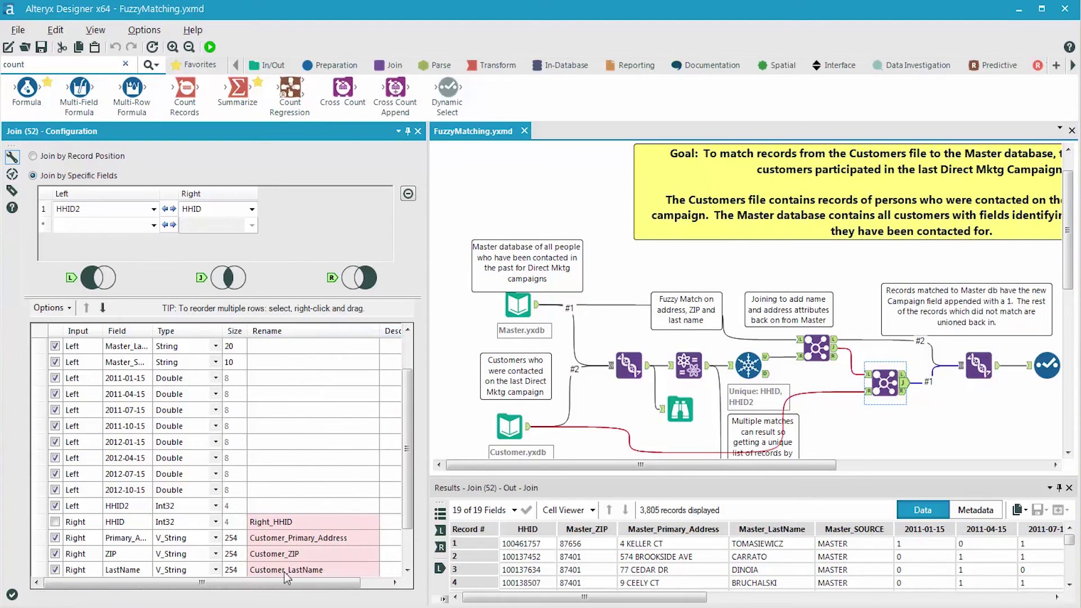
pyautogui.moveTo(407, 502); pyautogui.dragTo(411, 518)
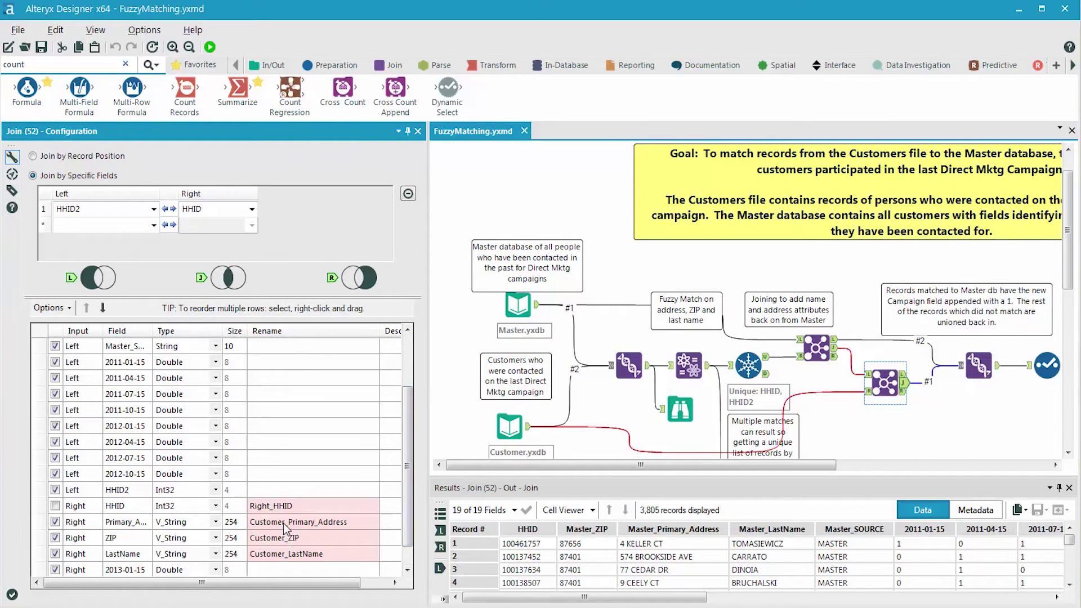
# Move the Customer Primary_Address field up to sit directly below Master Primary_Address
pyautogui.scroll(2, 332, 540)
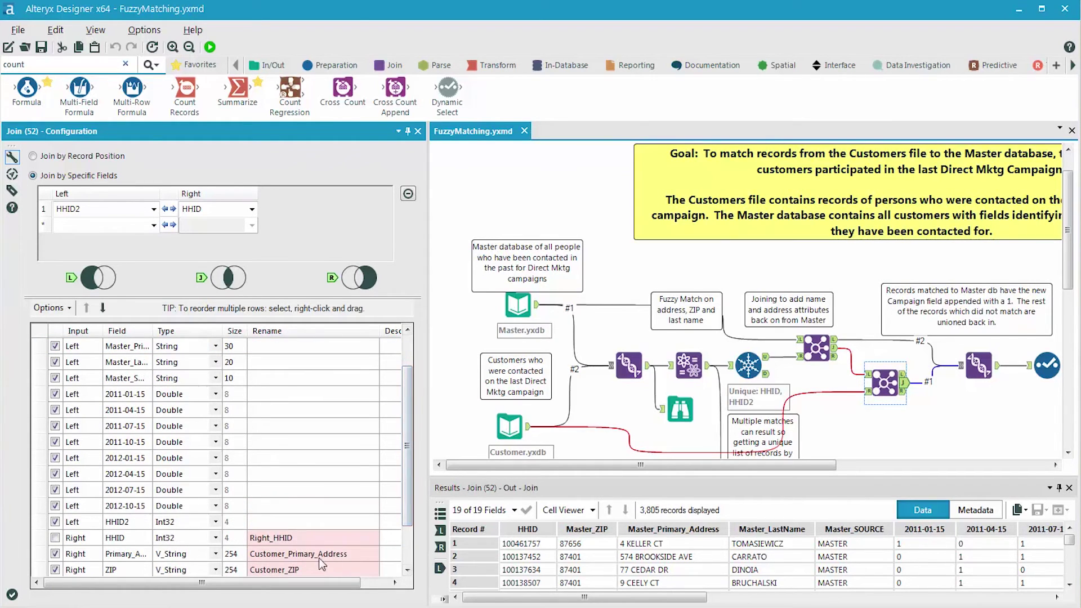
pyautogui.click(315, 554)
pyautogui.click(86, 307)
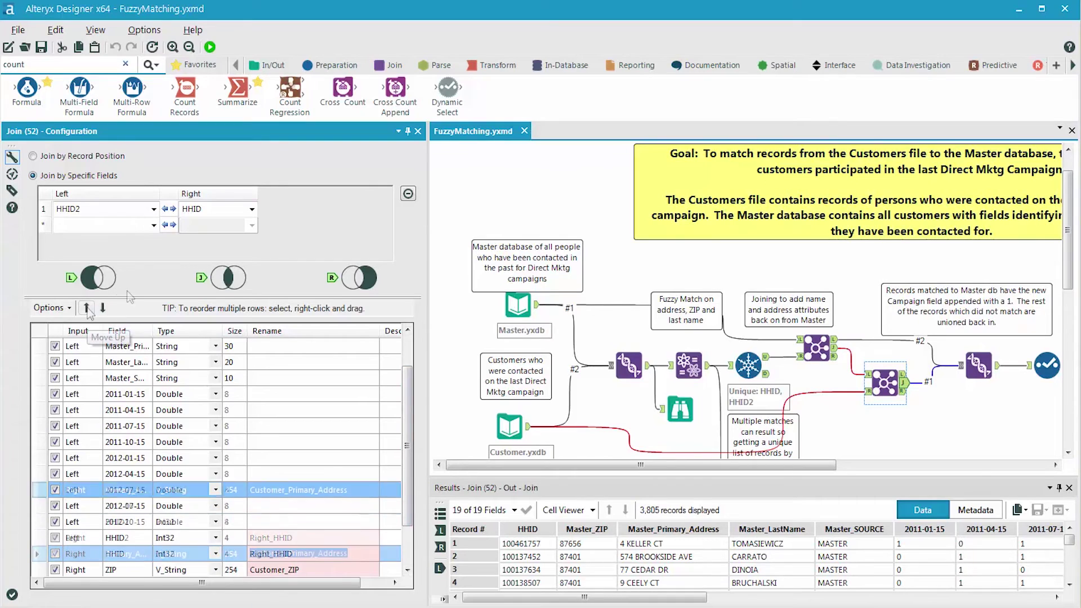
pyautogui.click(86, 307)
pyautogui.click(86, 307)
pyautogui.click(87, 307)
pyautogui.click(87, 307)
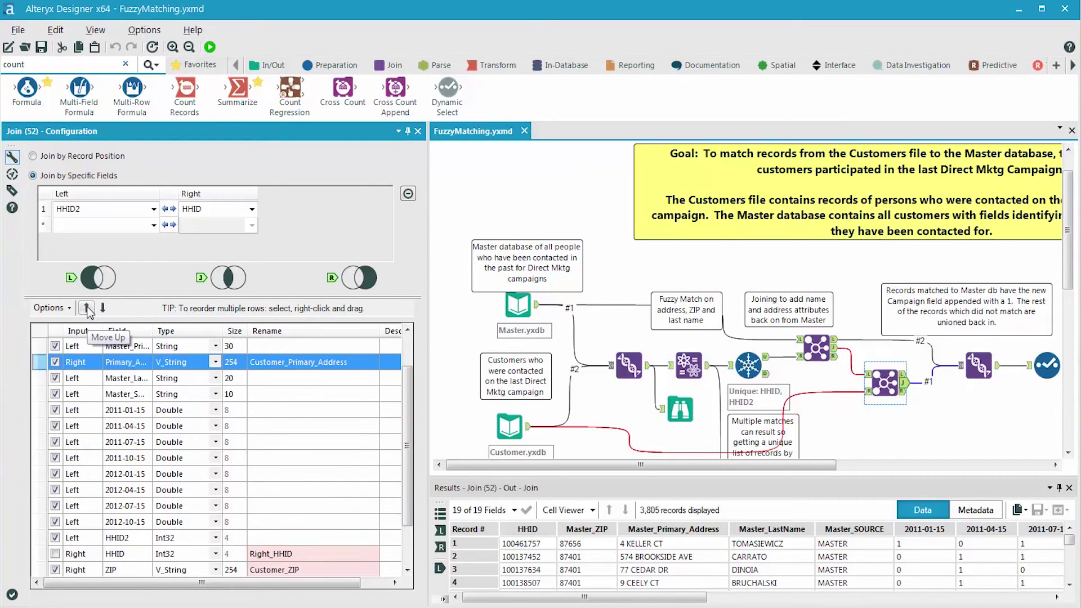
pyautogui.click(86, 307)
pyautogui.click(167, 344)
pyautogui.moveTo(166, 329); pyautogui.dragTo(207, 330)
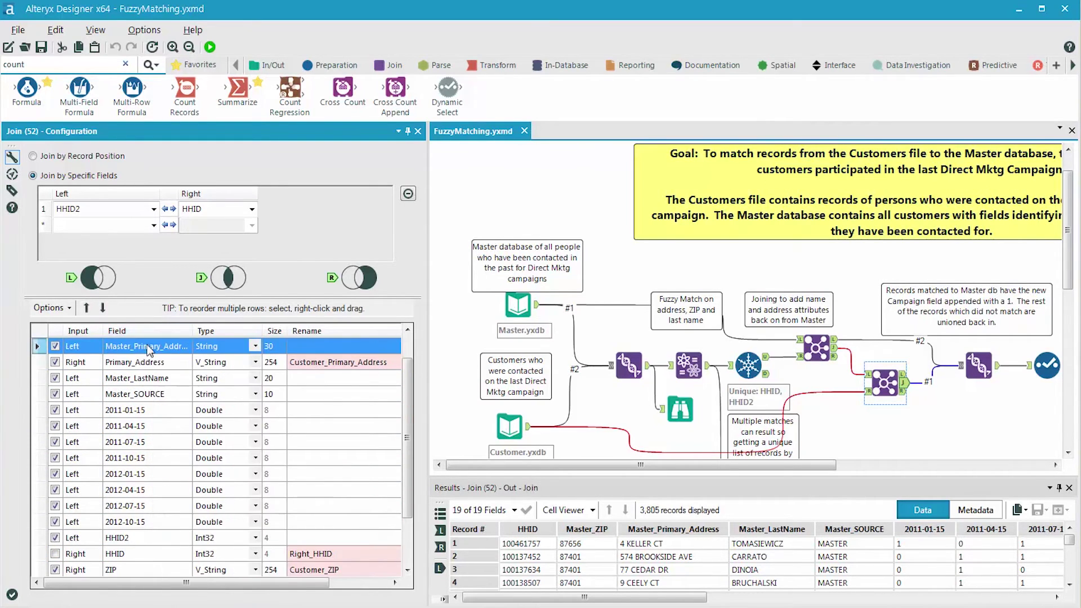
# Move Customer_ZIP up so it sits beside Master_ZIP
pyautogui.click(317, 573)
pyautogui.click(86, 307)
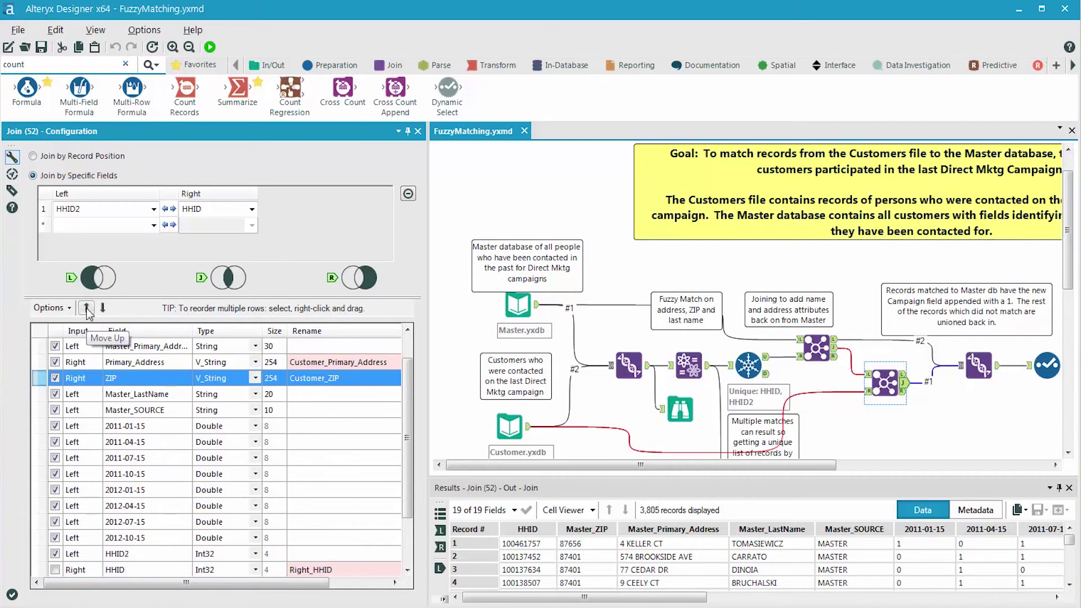
pyautogui.click(87, 307)
pyautogui.click(86, 307)
pyautogui.click(407, 328)
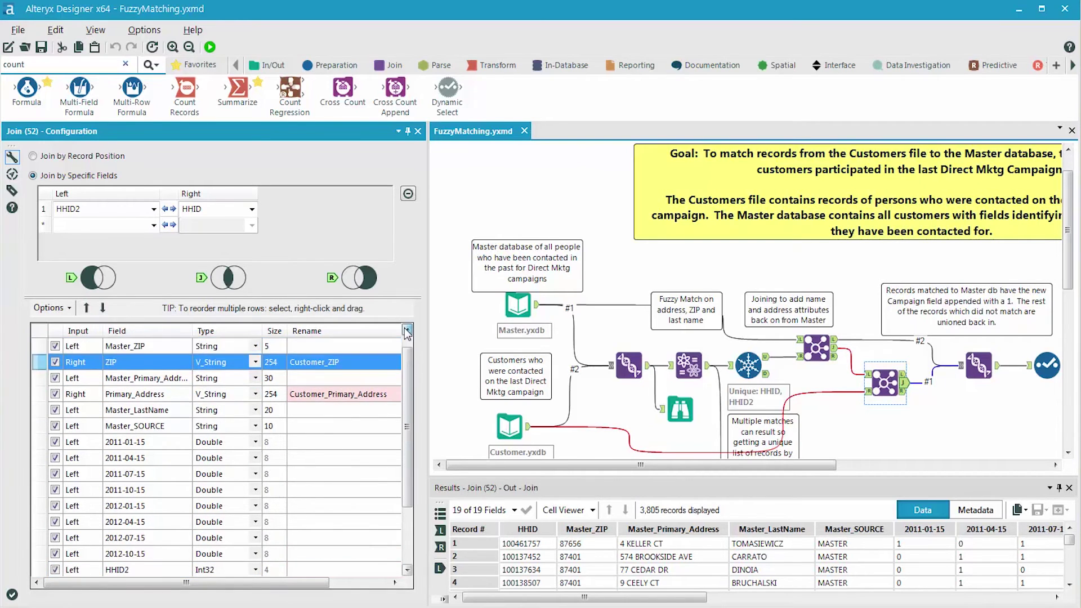
pyautogui.click(408, 328)
# Move Customer_LastName up beside Master_LastName and apply the new field order
pyautogui.scroll(-2, 411, 535)
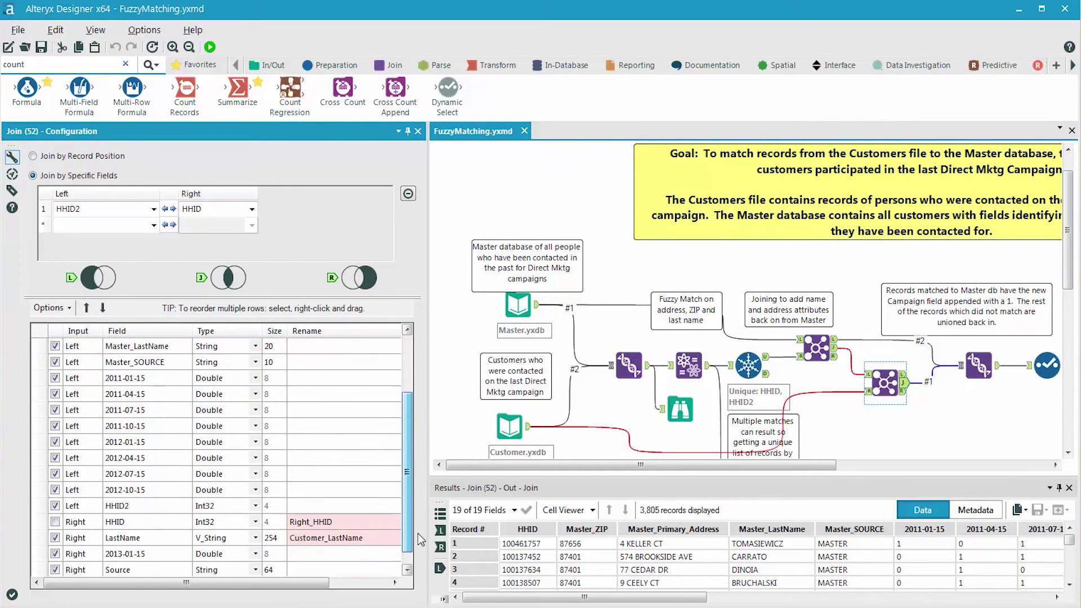
pyautogui.click(353, 538)
pyautogui.click(87, 307)
pyautogui.click(87, 307)
pyautogui.click(87, 307)
pyautogui.click(86, 307)
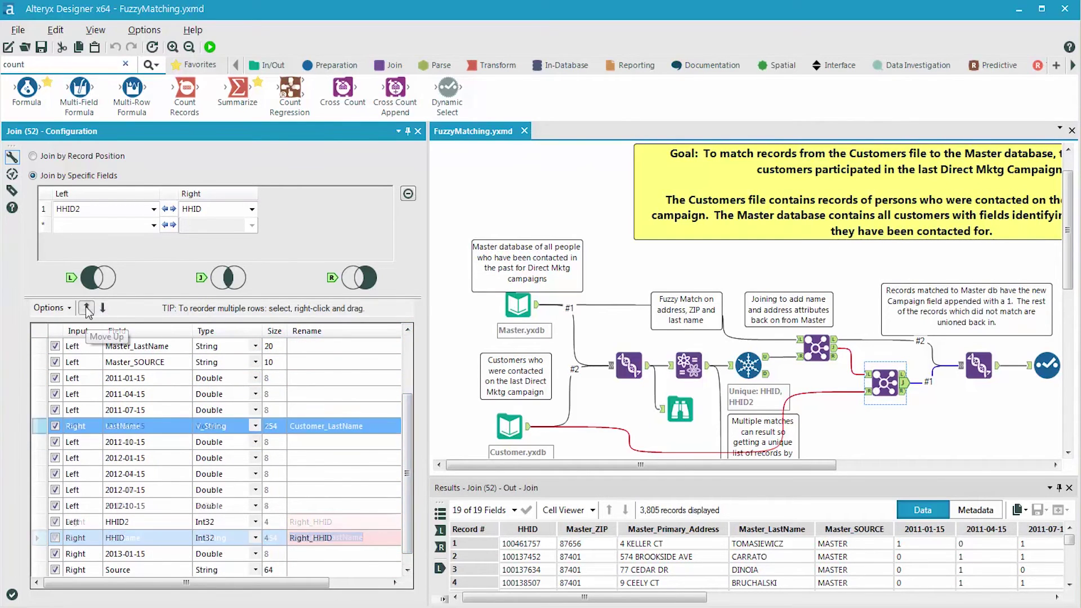
pyautogui.click(87, 307)
pyautogui.click(87, 307)
pyautogui.click(87, 308)
pyautogui.click(86, 307)
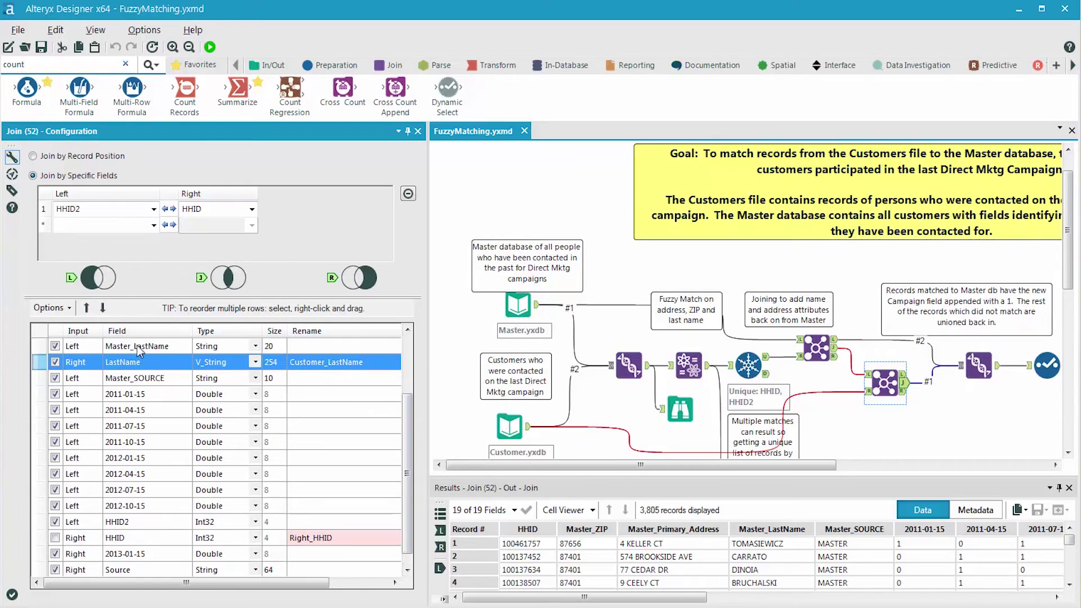
pyautogui.hotkey('ctrl', 'r')
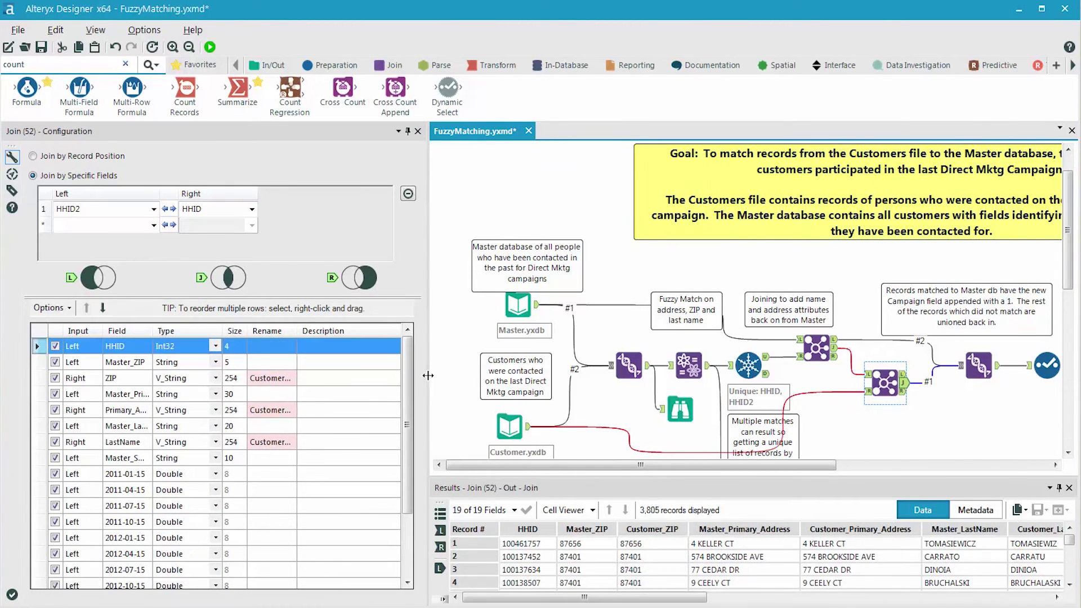
# Narrow the Configuration panel to widen the canvas, then enlarge and restore the Results grid
pyautogui.moveTo(427, 375); pyautogui.dragTo(346, 386)
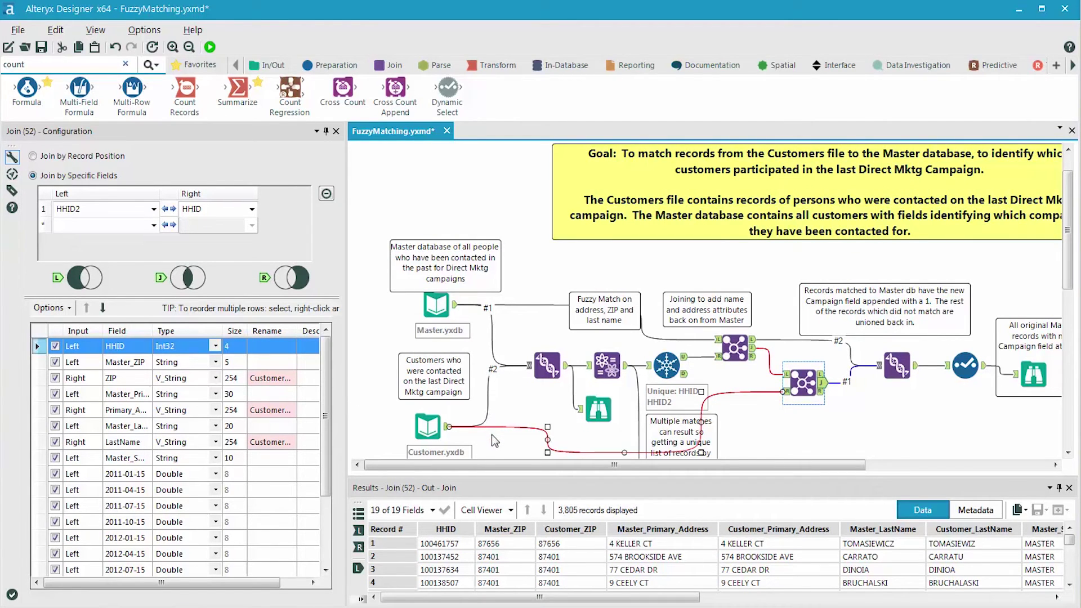
pyautogui.moveTo(488, 476); pyautogui.dragTo(488, 236)
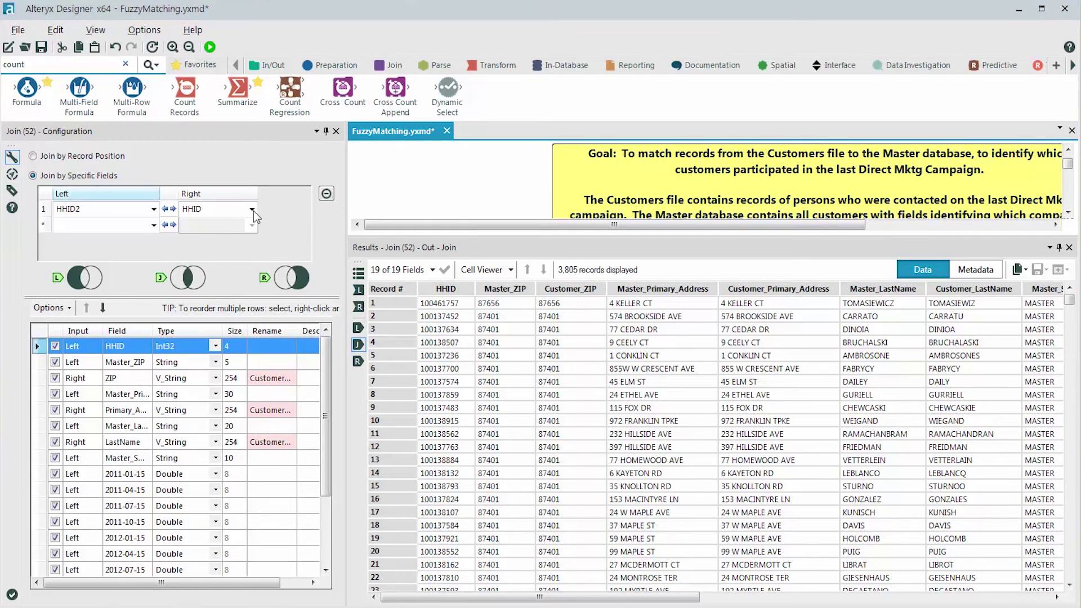
pyautogui.moveTo(704, 237); pyautogui.dragTo(668, 463)
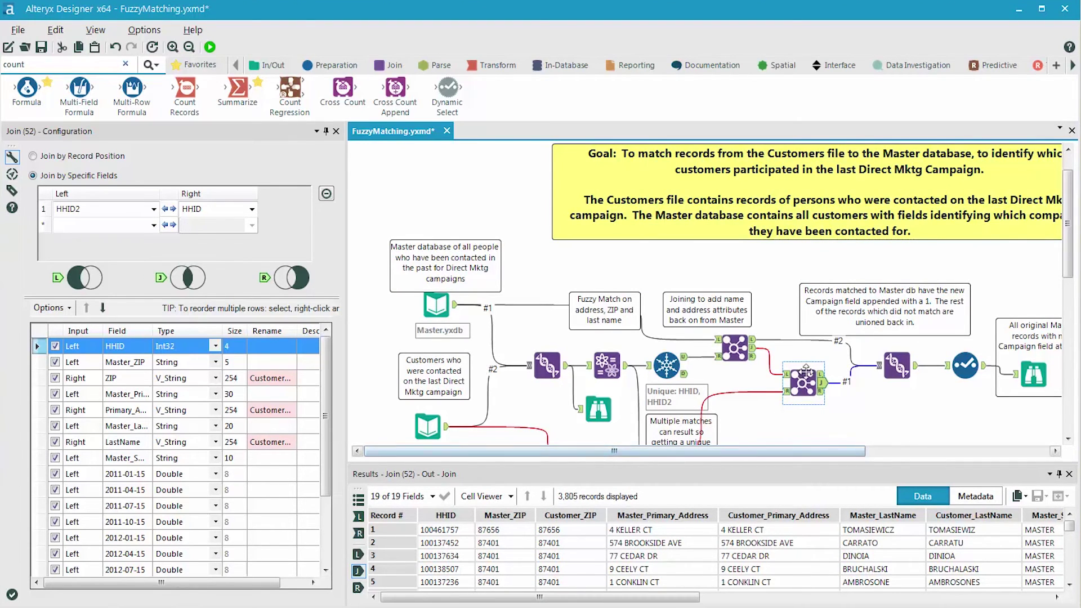
# Inspect the outputs of Join (13), Union (80), Select (81) and the final Browse tool (64)
pyautogui.click(754, 346)
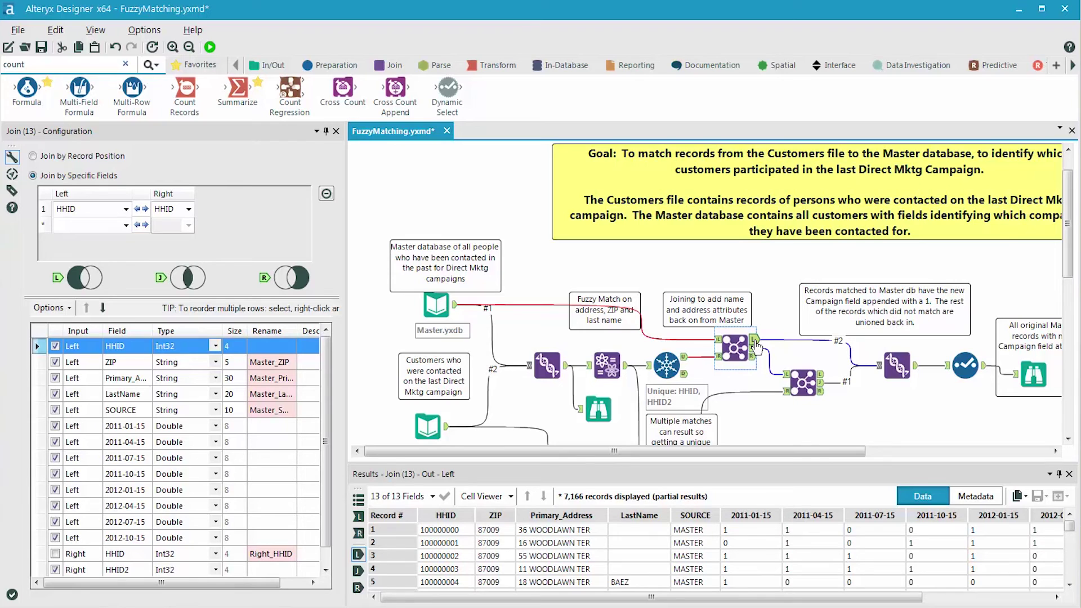
pyautogui.click(964, 366)
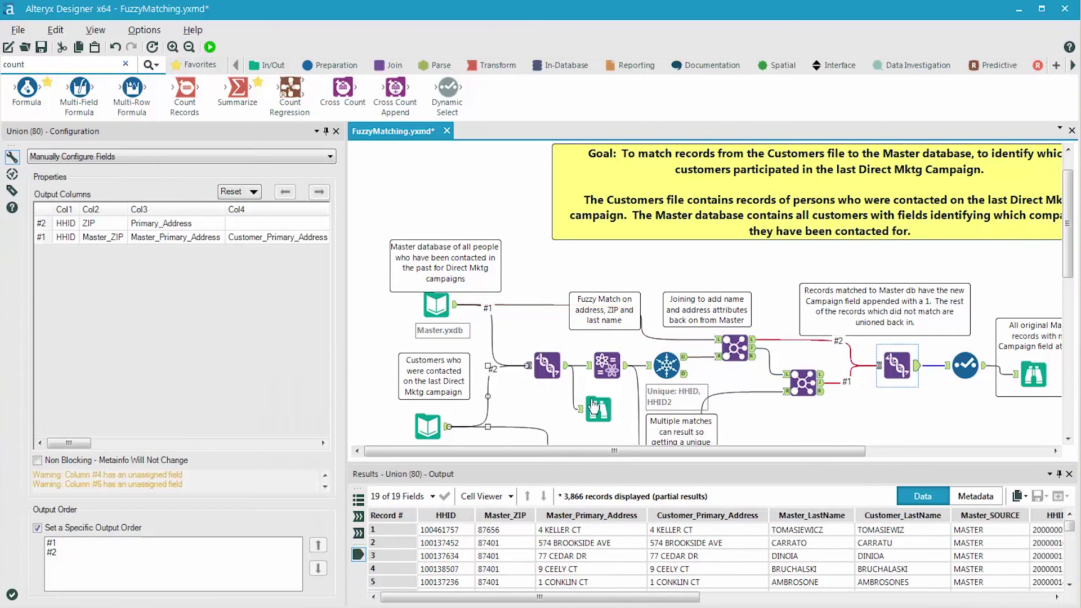
pyautogui.click(965, 366)
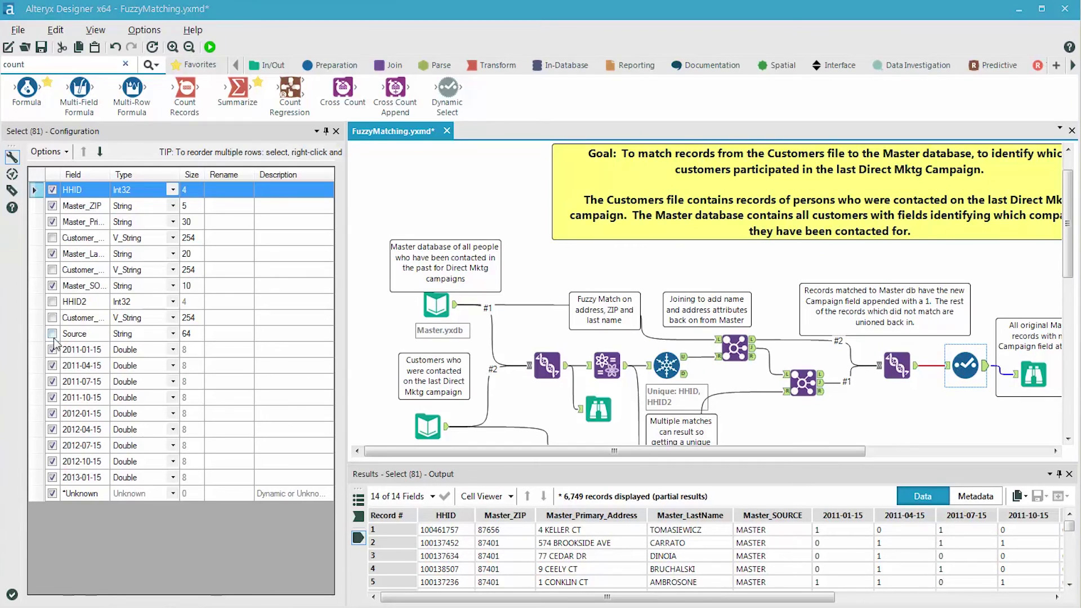
pyautogui.click(1032, 368)
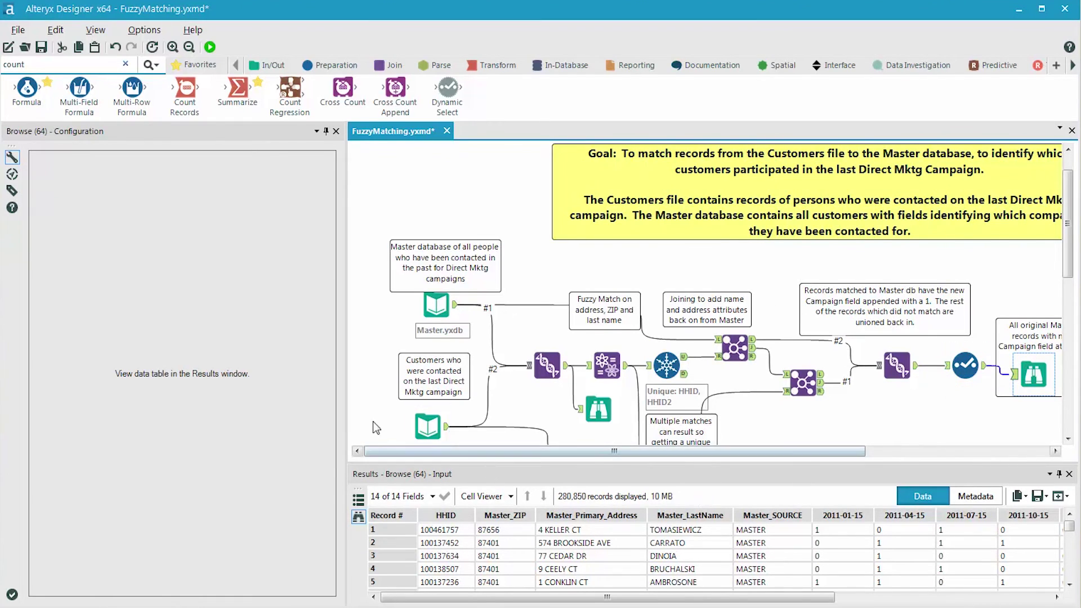
# Float the 280,850-record output table in an enlarged window and scroll through its 2013-01-15 values
pyautogui.click(358, 516)
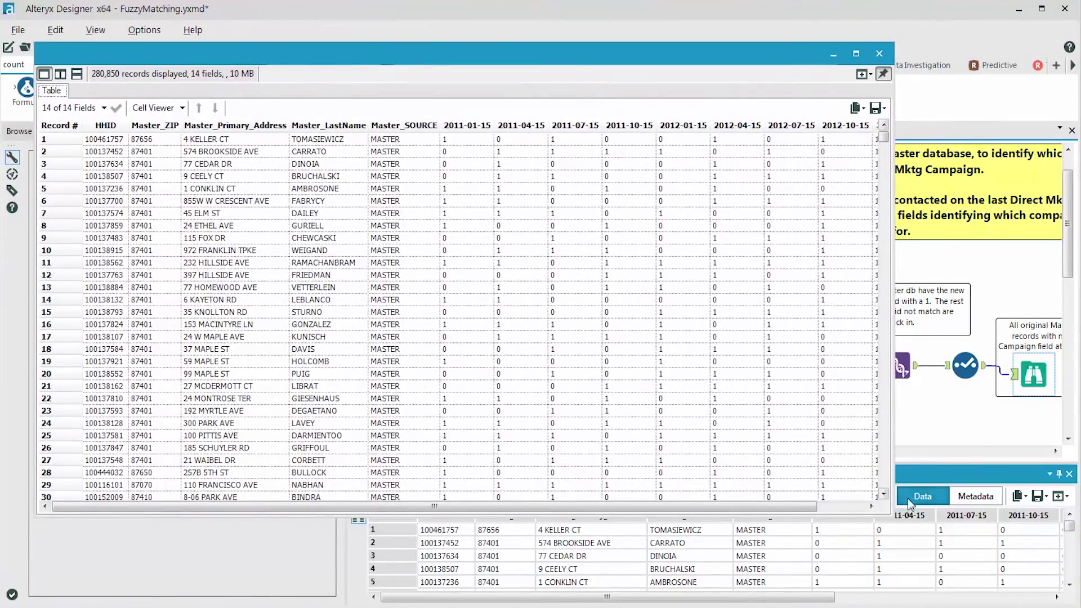
pyautogui.moveTo(890, 513); pyautogui.dragTo(1071, 586)
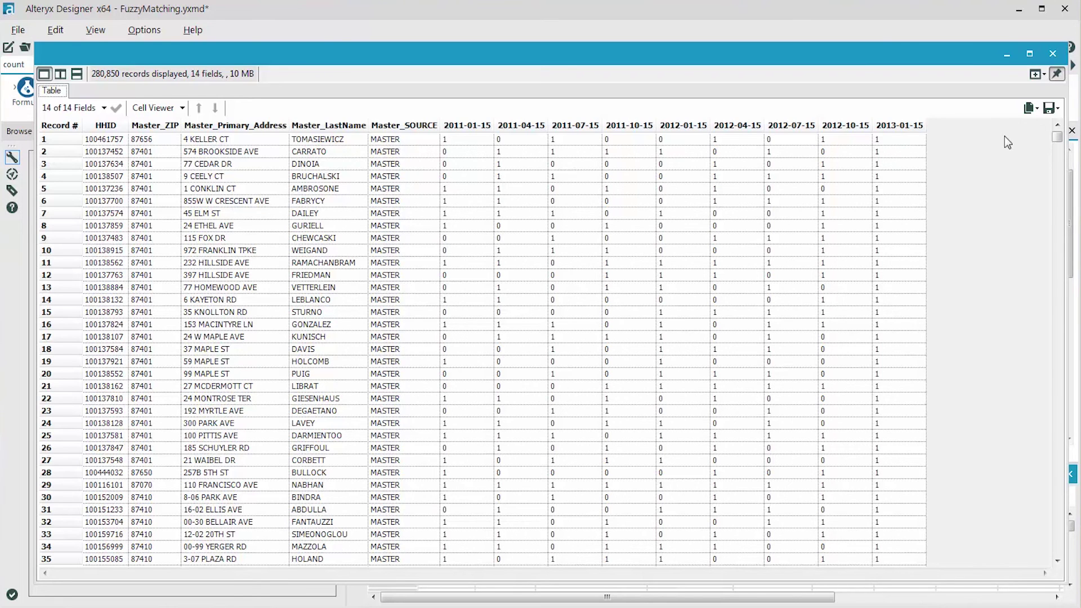
pyautogui.moveTo(1060, 142)
pyautogui.mouseDown()
pyautogui.moveTo(1048, 189)
pyautogui.moveTo(1053, 136)
pyautogui.mouseUp()
pyautogui.moveTo(1057, 141); pyautogui.dragTo(1056, 229)
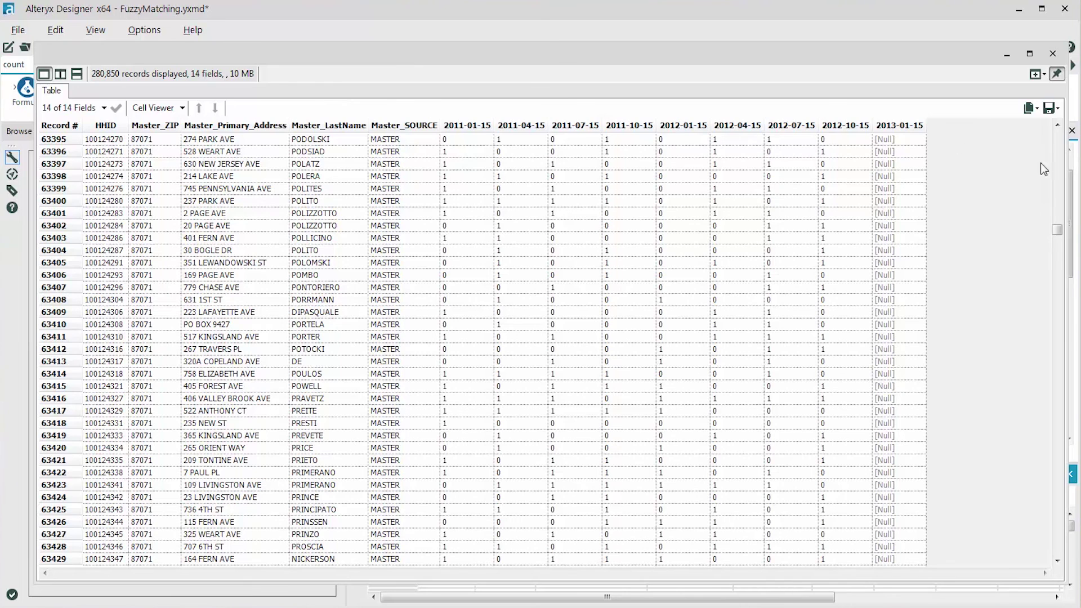
pyautogui.moveTo(1056, 229); pyautogui.dragTo(1057, 136)
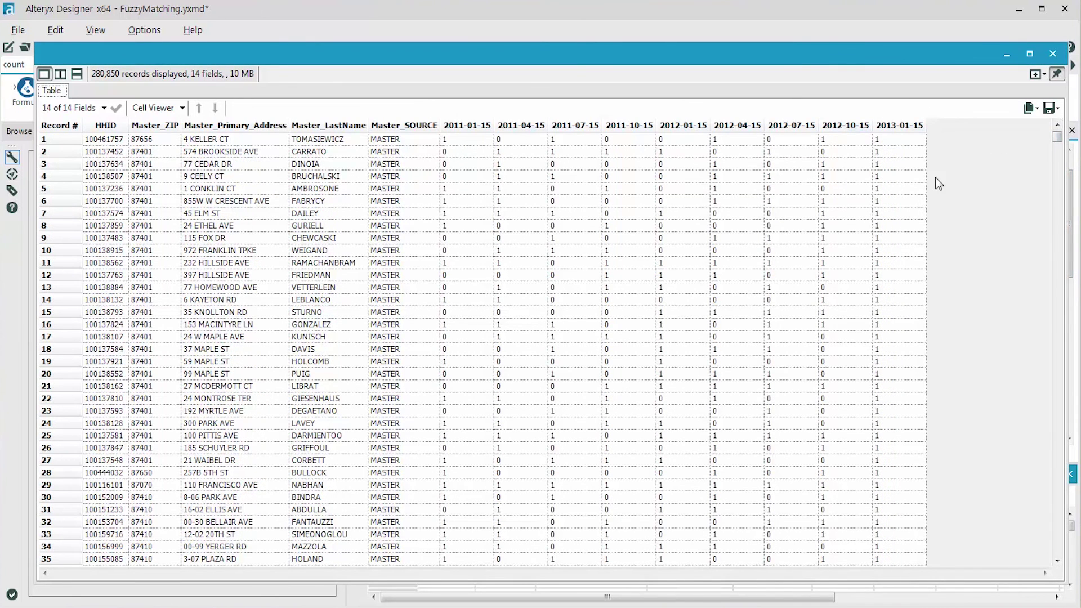